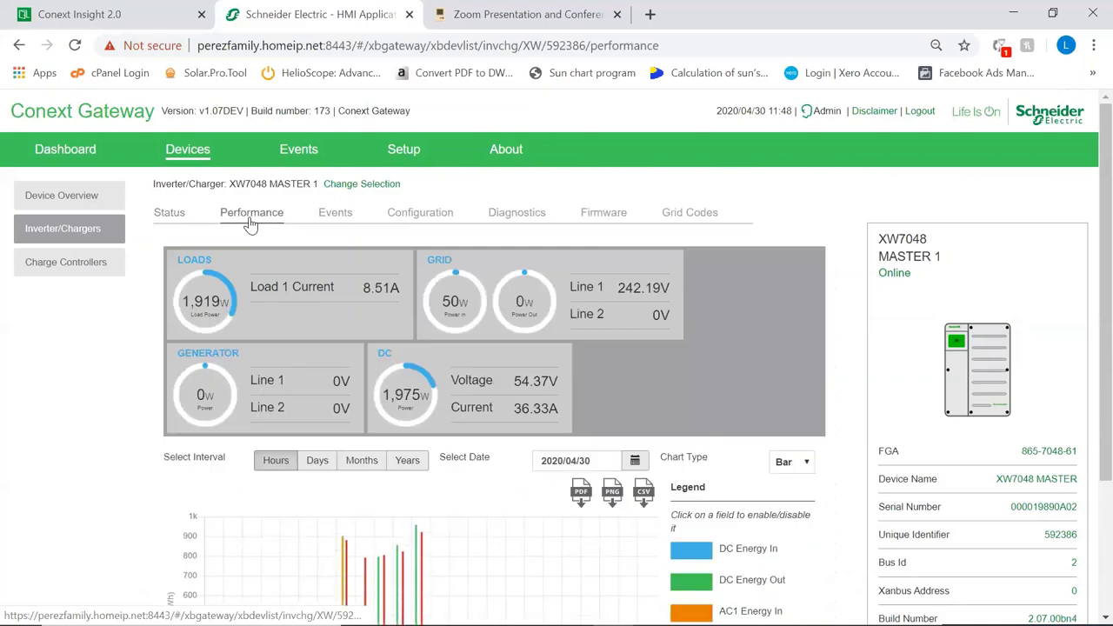
- Display the inverter's energy performance chart as a line chart with a daily interval
scroll(271, 366, "down", 2)
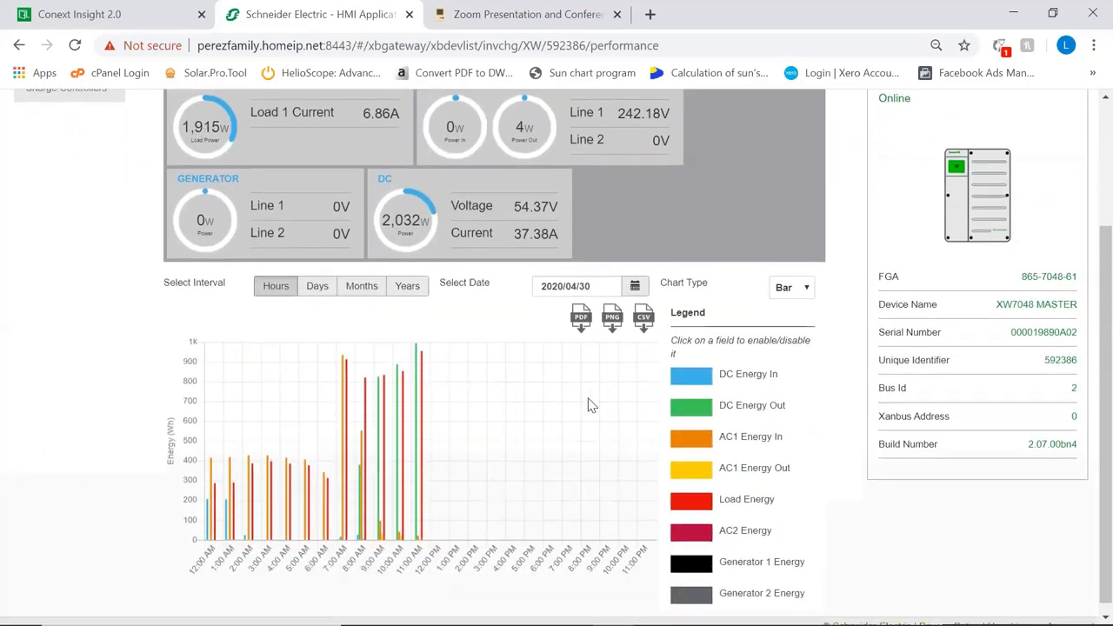
scroll(591, 405, "down", 1)
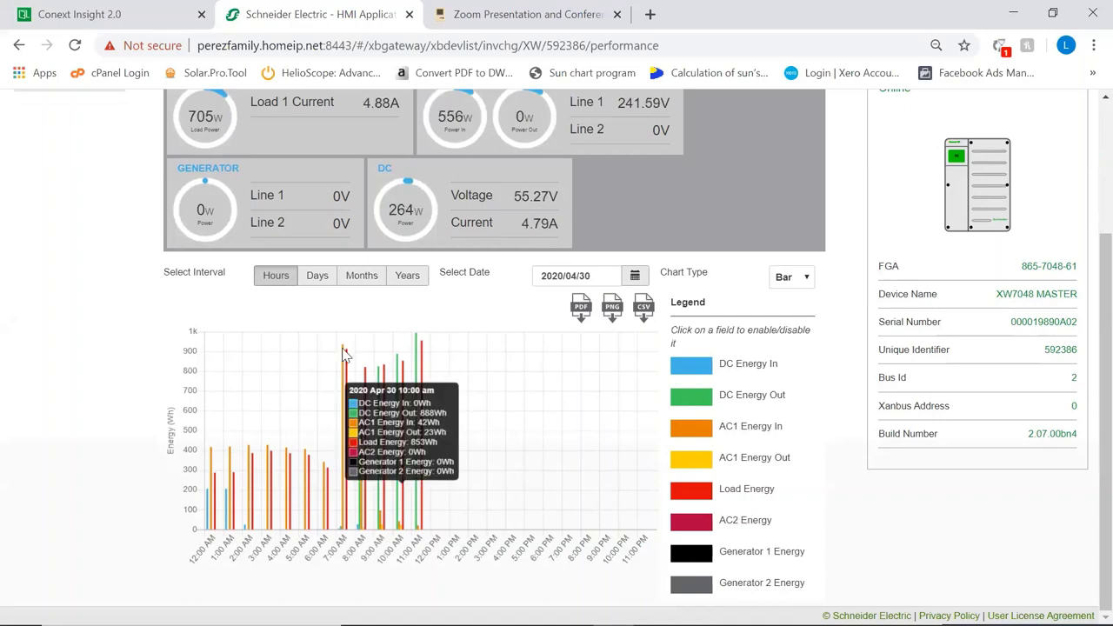
left_click(800, 278)
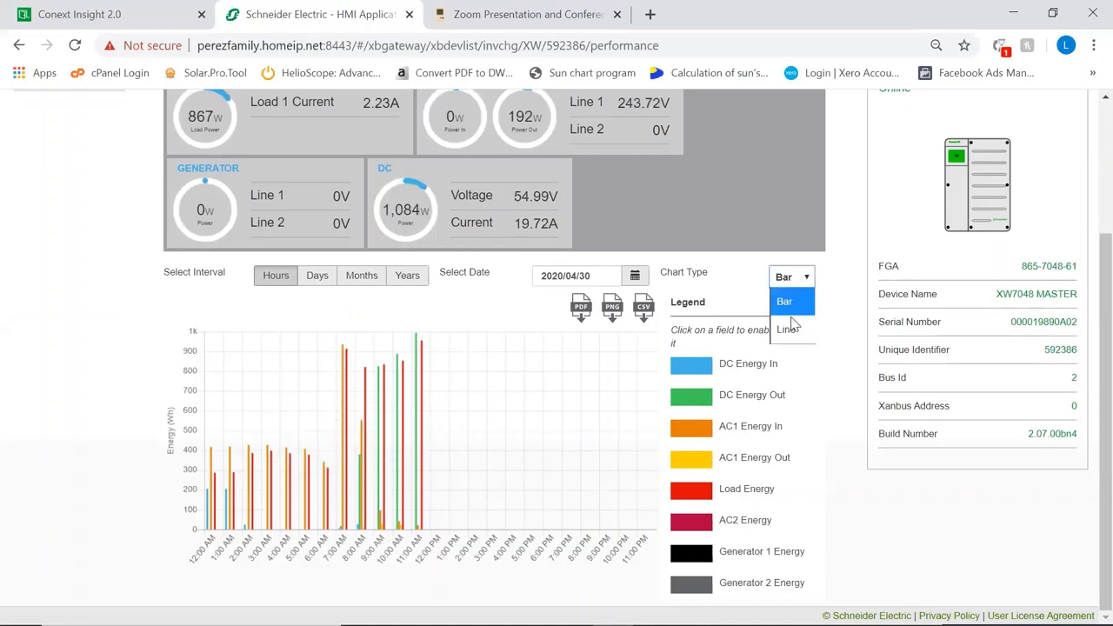
left_click(791, 324)
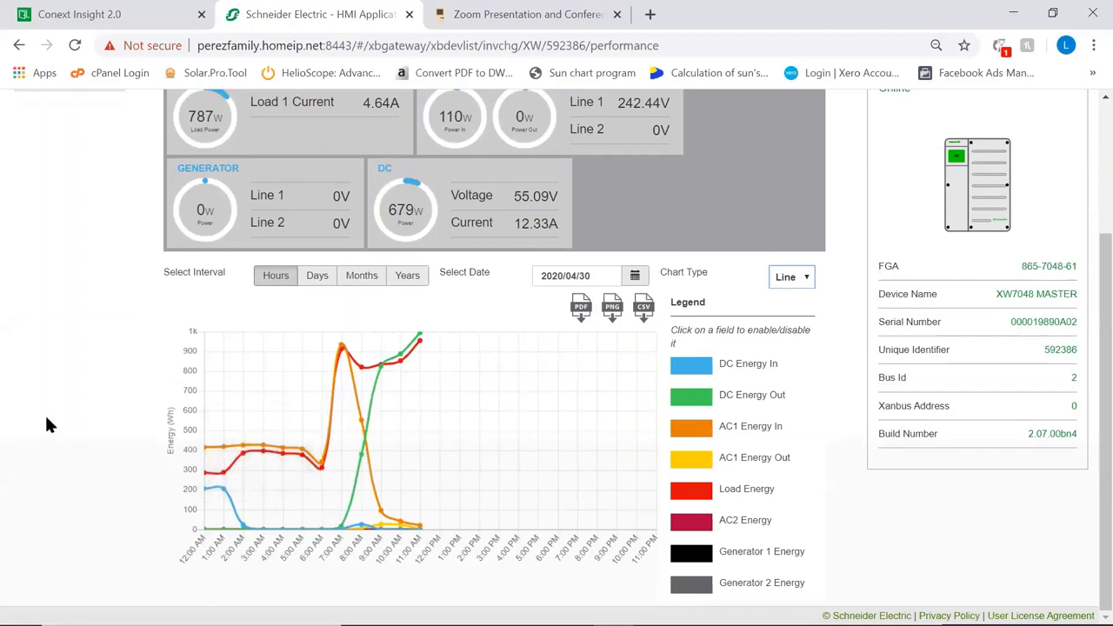
scroll(48, 424, "up", 3)
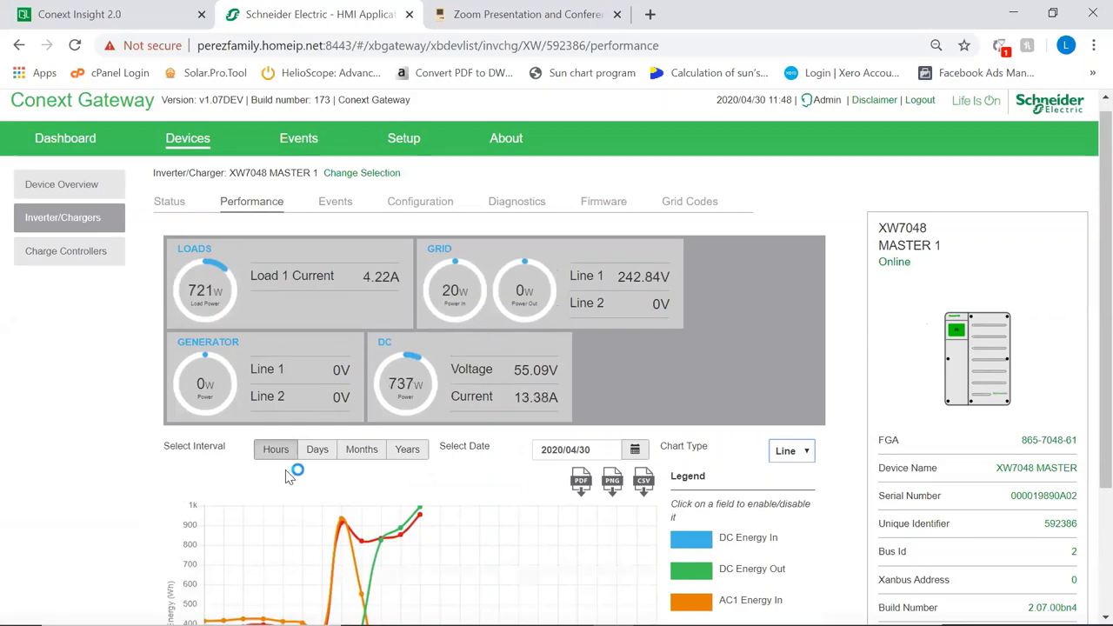
left_click(309, 457)
scroll(362, 409, "down", 1)
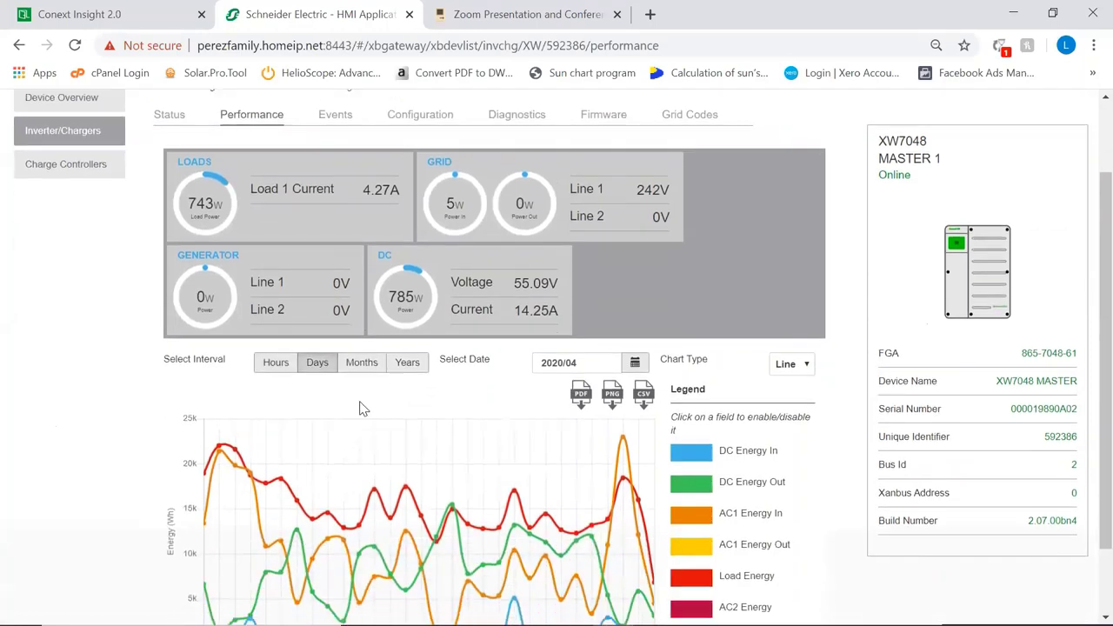
scroll(362, 408, "up", 1)
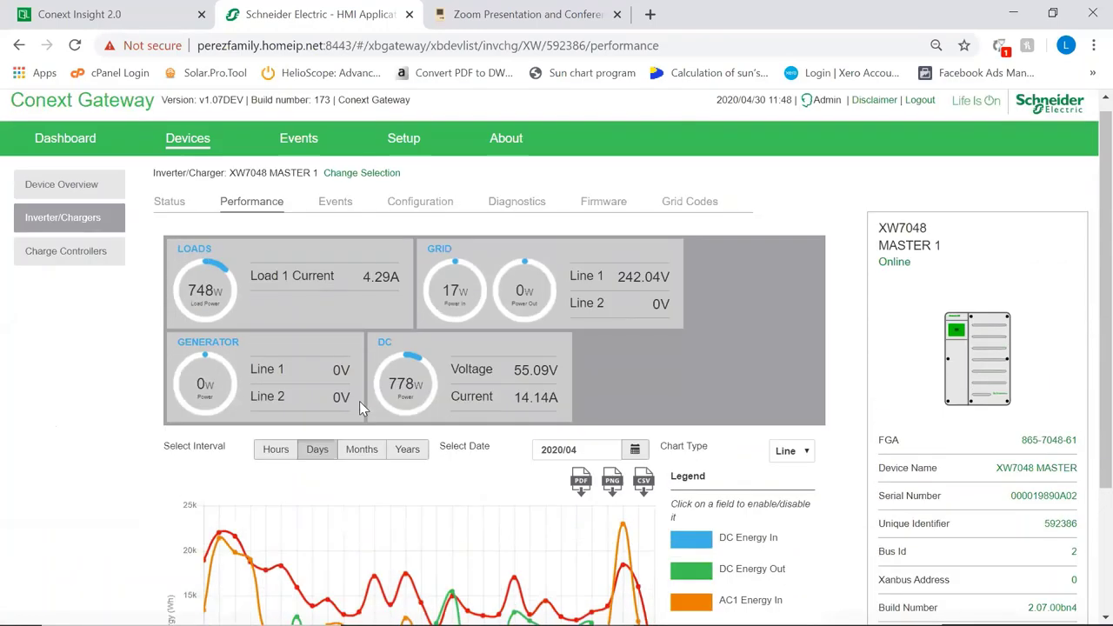
- Review the historical events log of the XW7048 inverter/charger
left_click(339, 202)
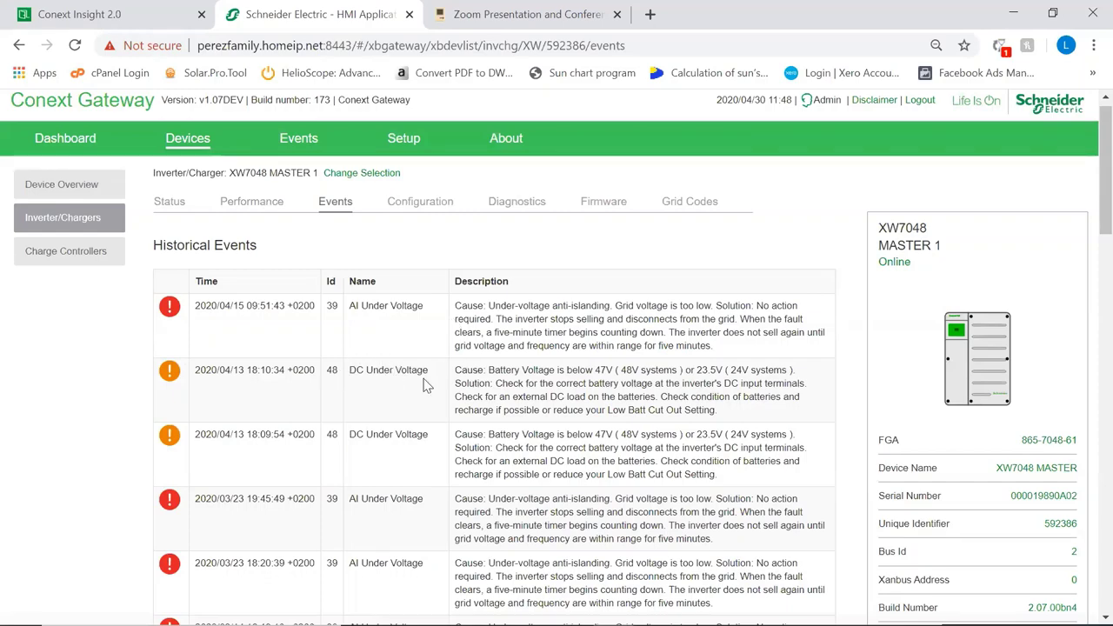
scroll(455, 452, "down", 5)
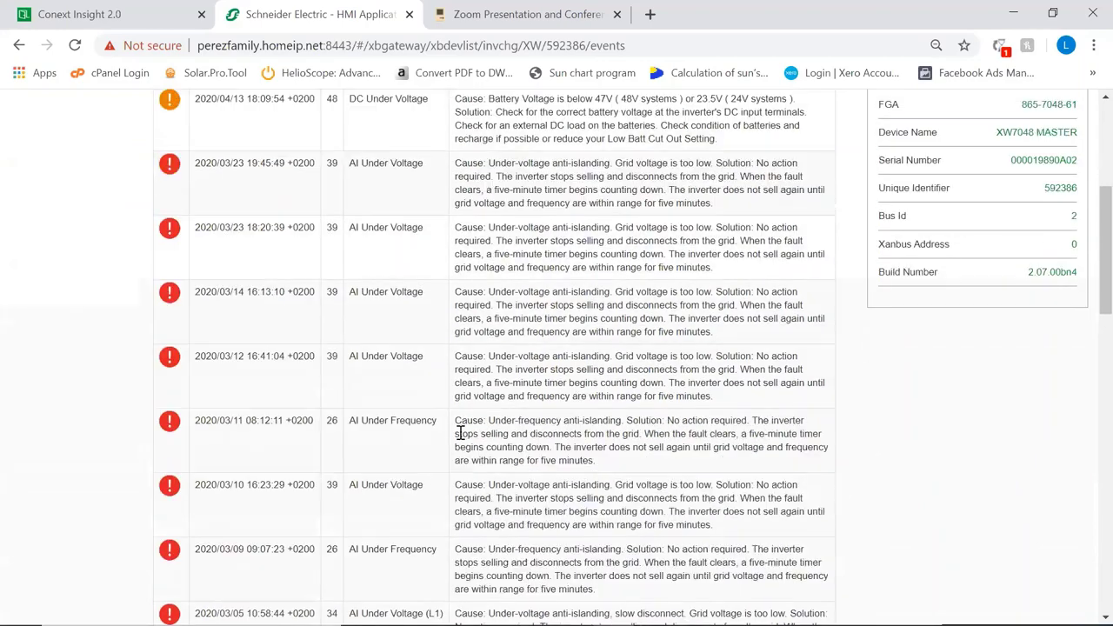
scroll(459, 435, "up", 5)
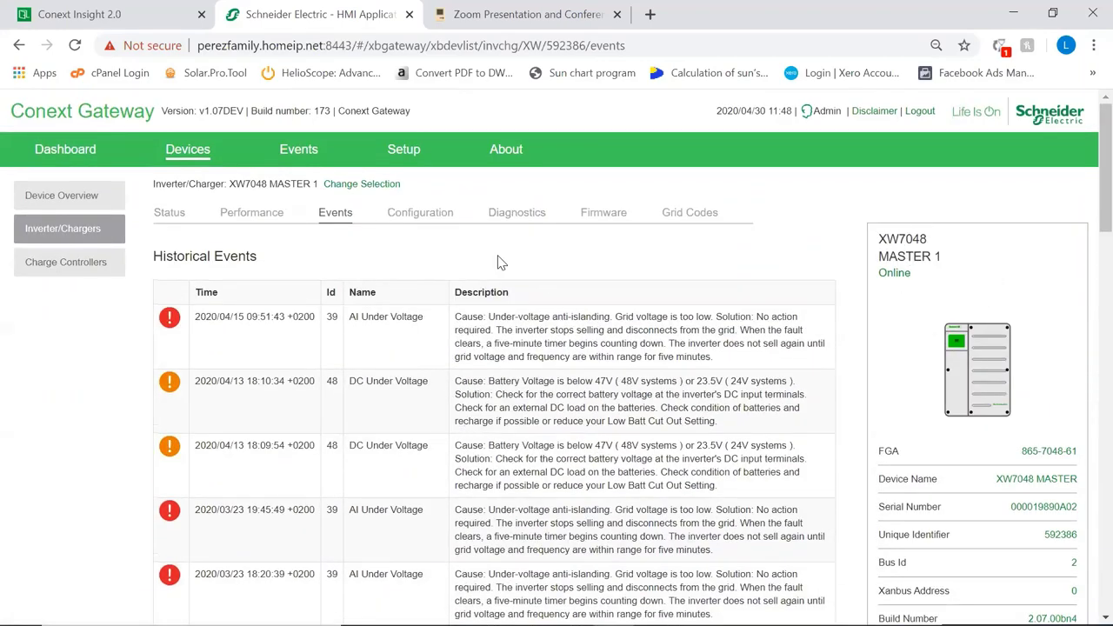
- View the inverter's basic configuration, grid codes and firmware pages
left_click(423, 219)
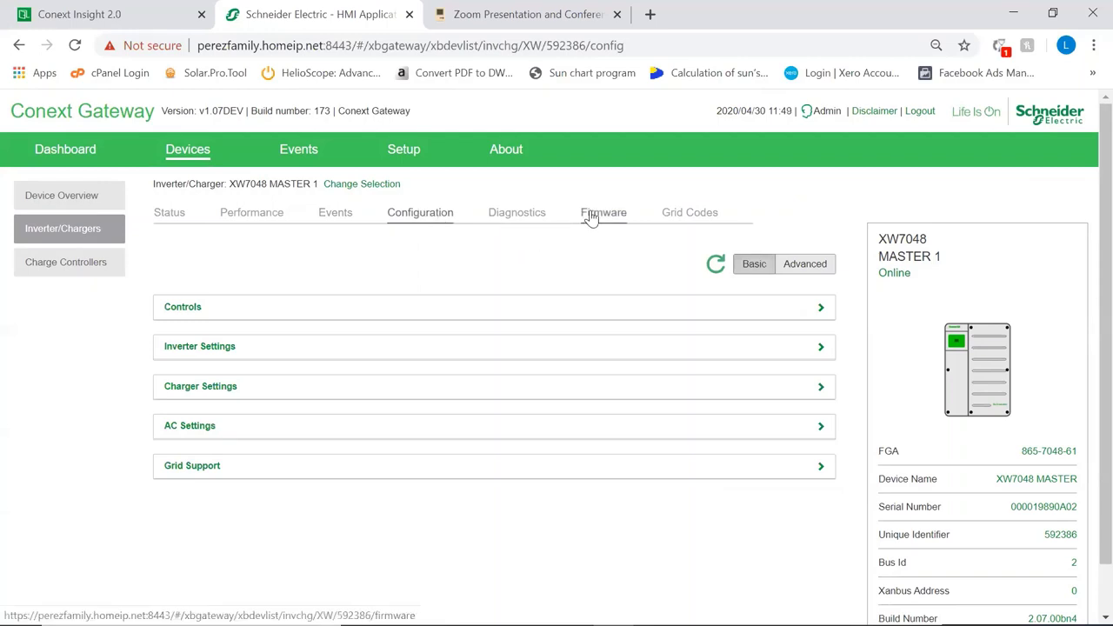
left_click(706, 216)
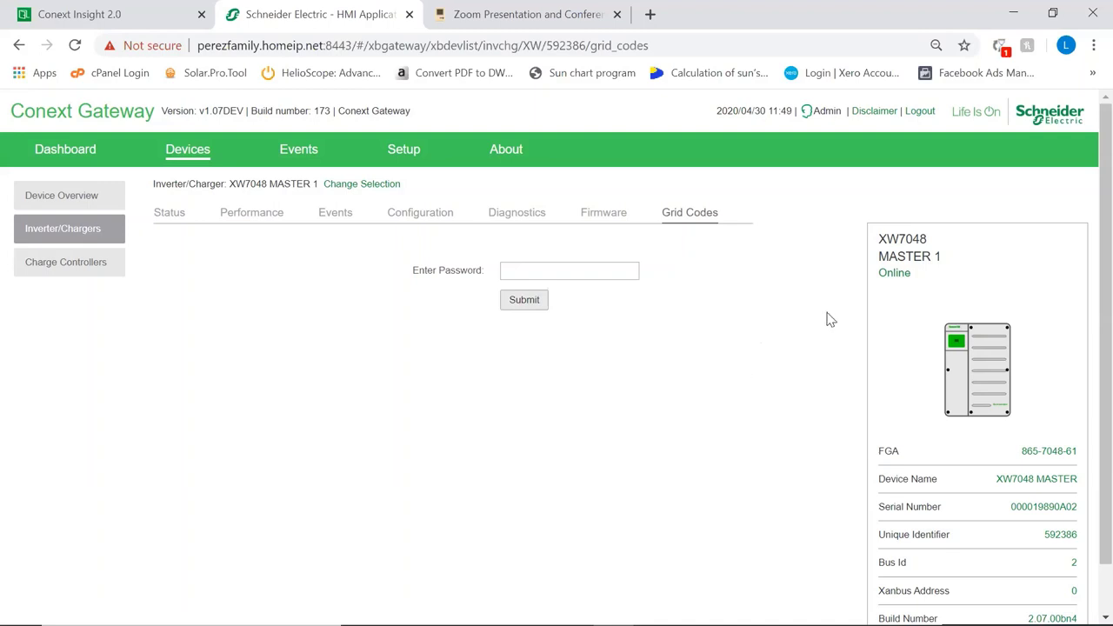
left_click(609, 219)
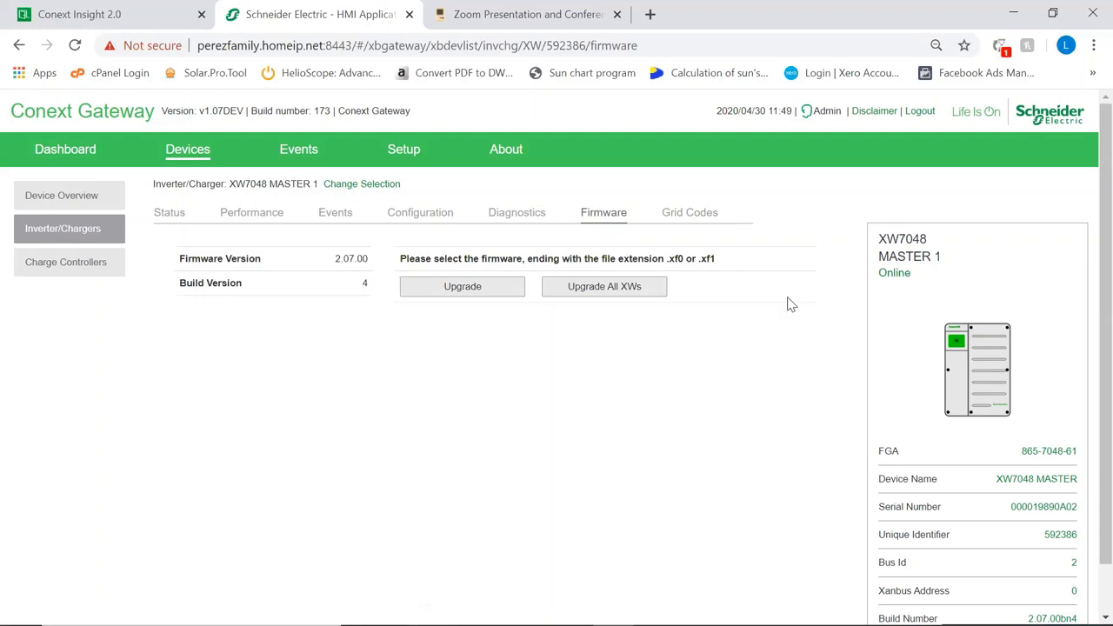
- Show the inverter's advanced configuration, expand the Controls section and look through its Clear options
left_click(425, 222)
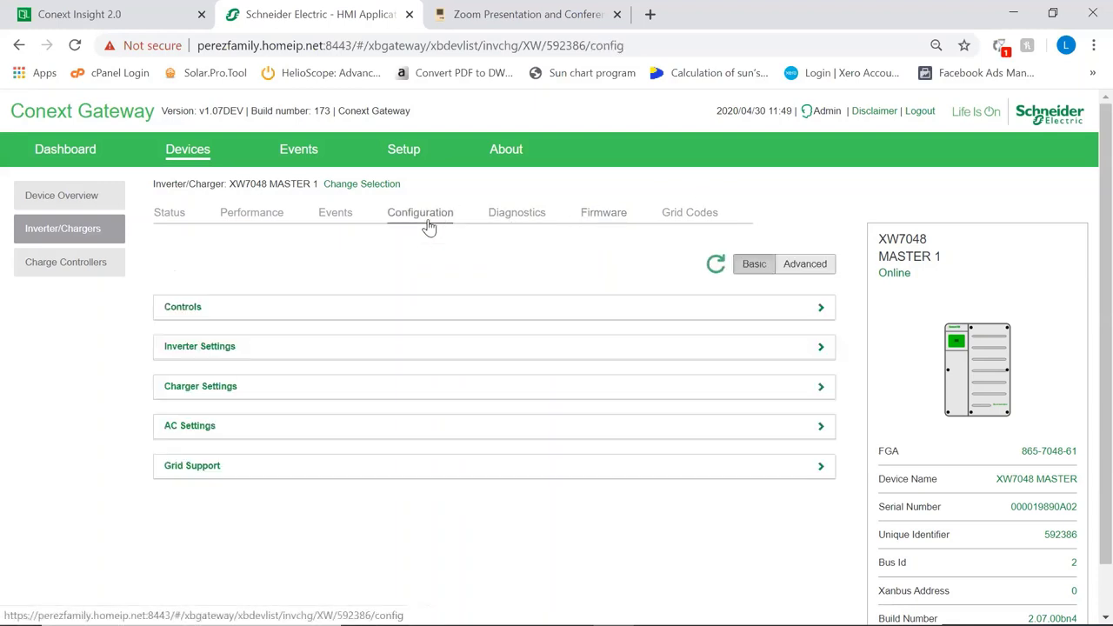
left_click(811, 267)
scroll(294, 272, "down", 1)
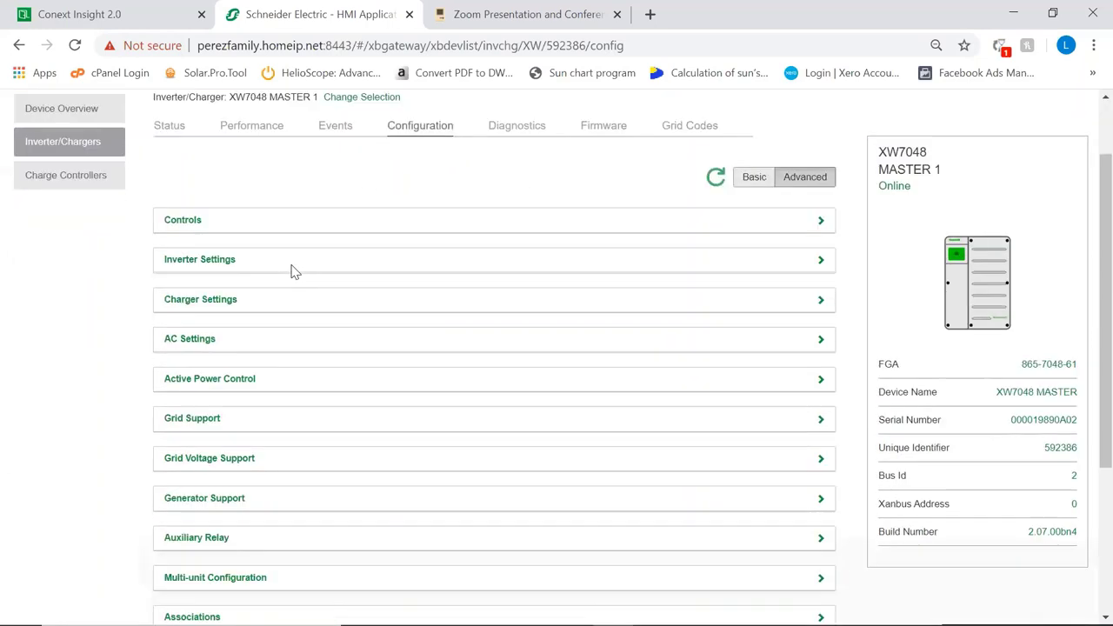
left_click(821, 222)
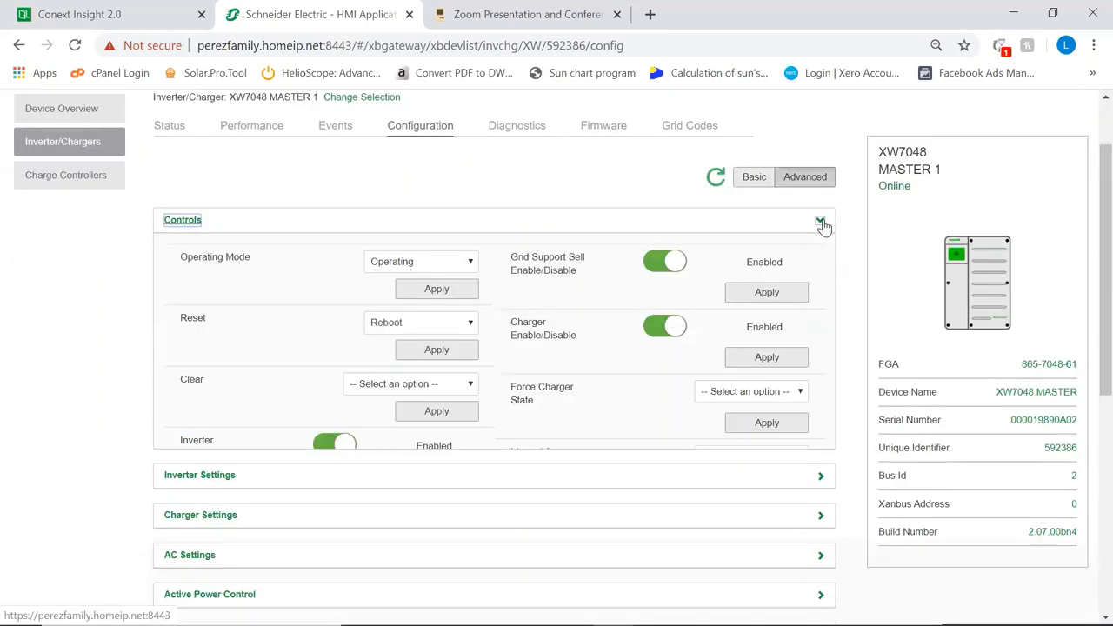
scroll(277, 312, "down", 1)
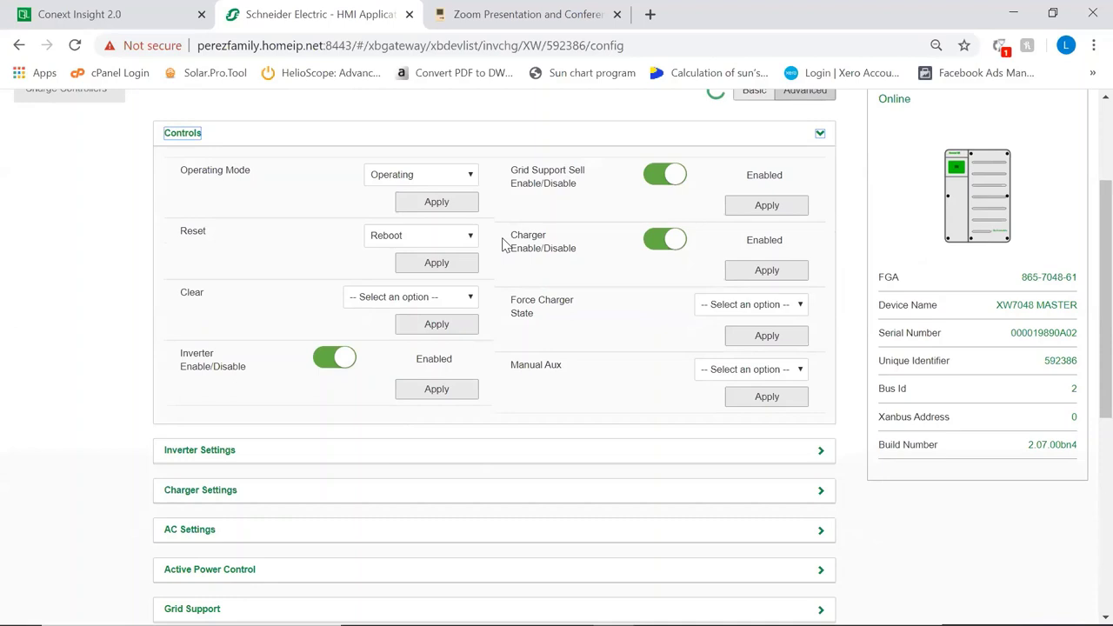
left_click(471, 298)
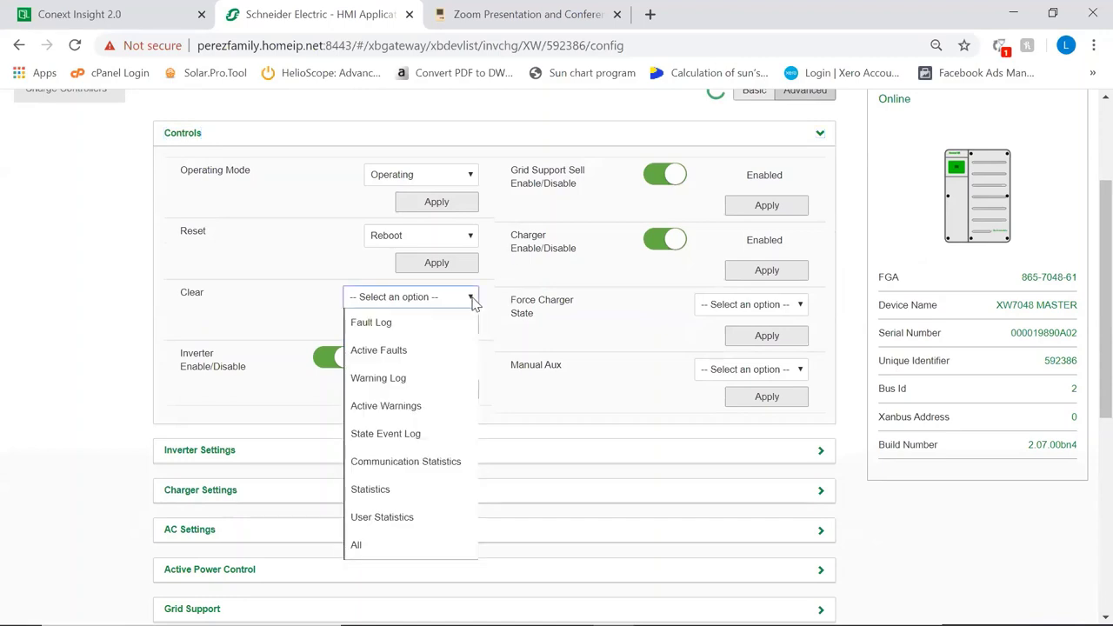
left_click(540, 280)
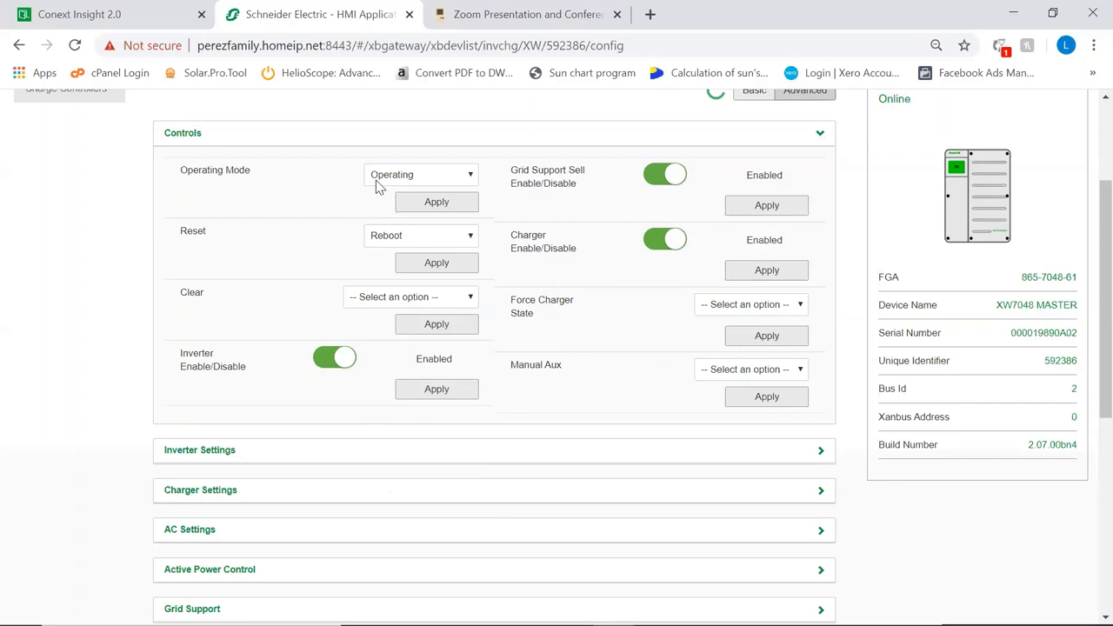
- Expand the Inverter Settings and apply a Low Battery Cut Out of 48 V
scroll(293, 252, "down", 3)
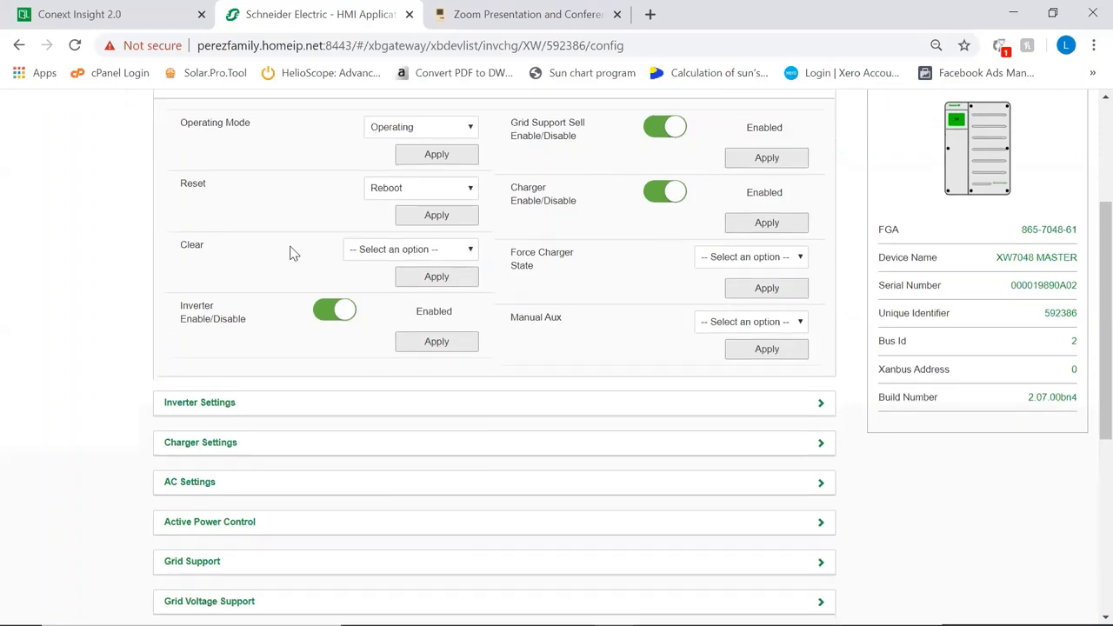
left_click(225, 189)
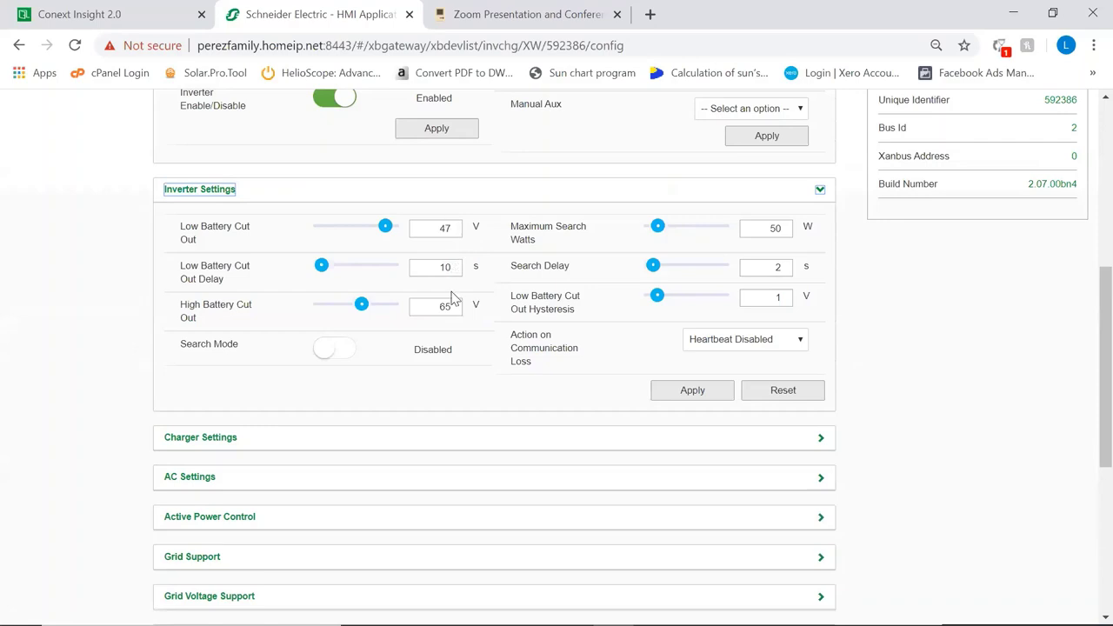
double_click(447, 228)
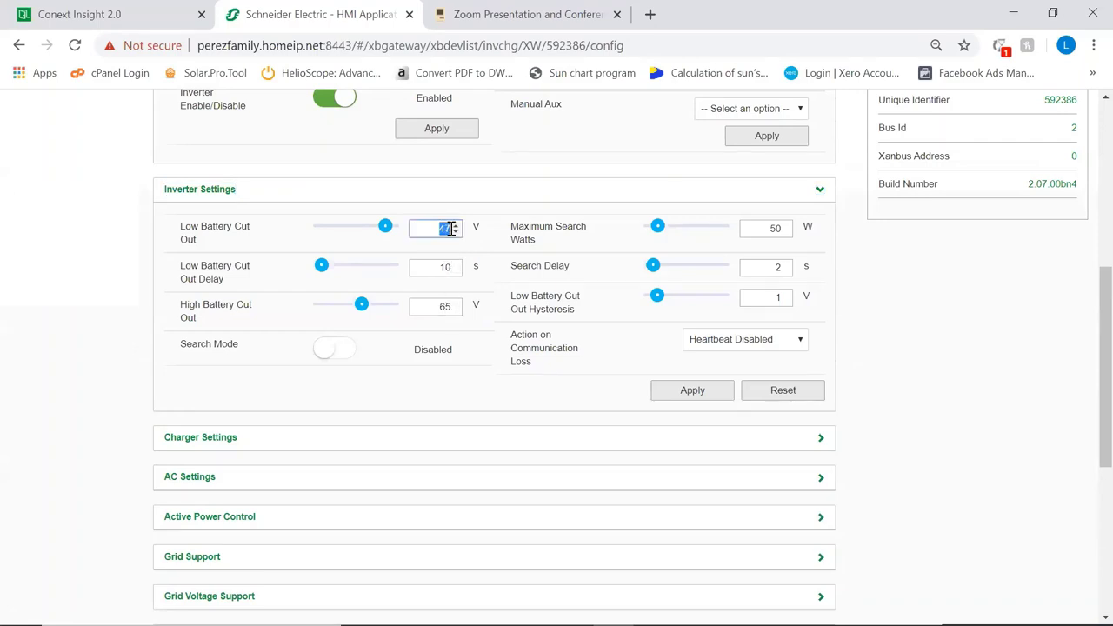
left_click(452, 225)
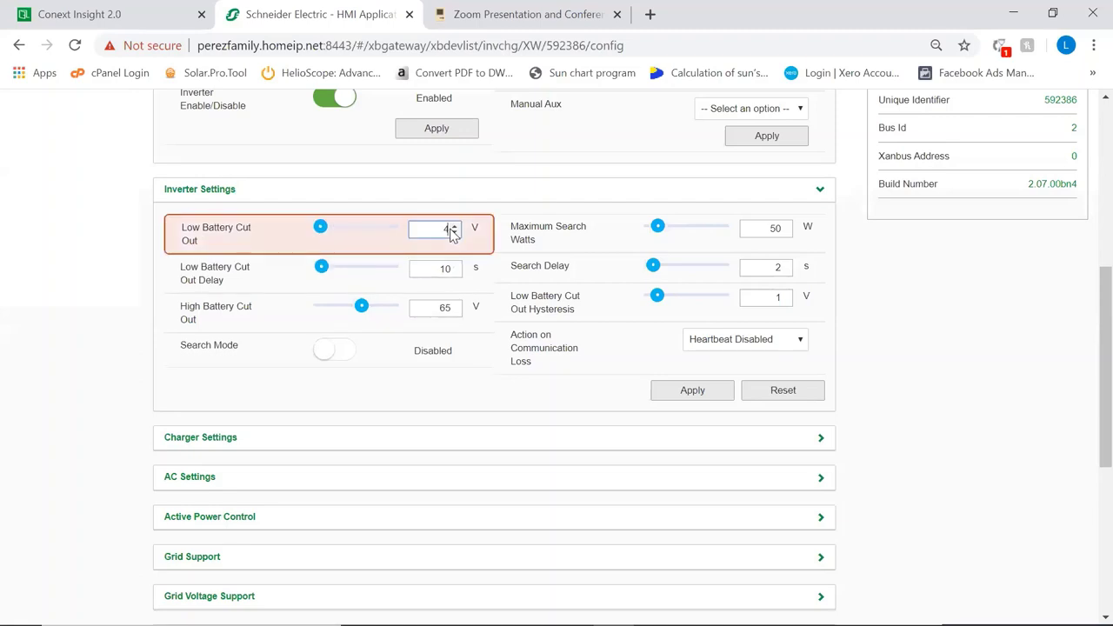
left_click(680, 393)
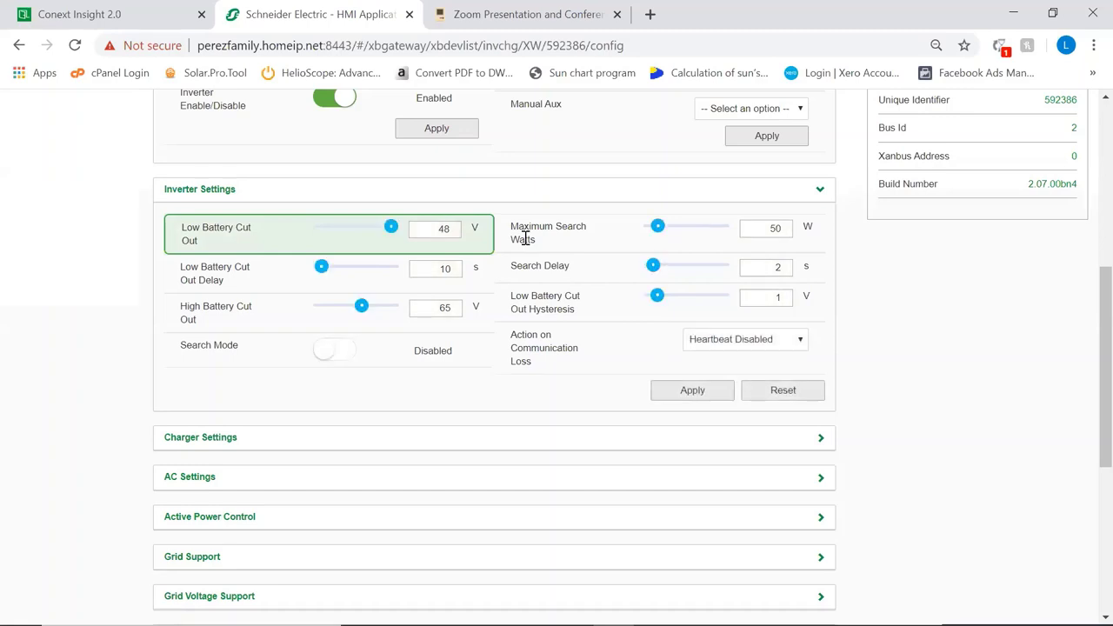
- Set the Low Battery Cut Out to 47 V and apply it
double_click(449, 227)
type("47")
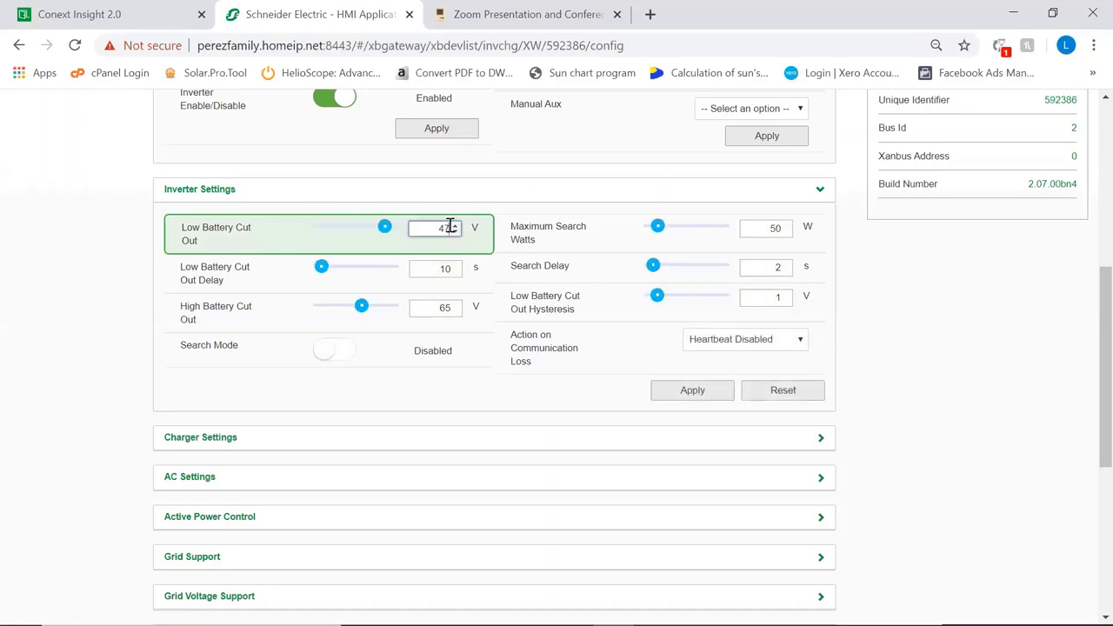
left_click(702, 395)
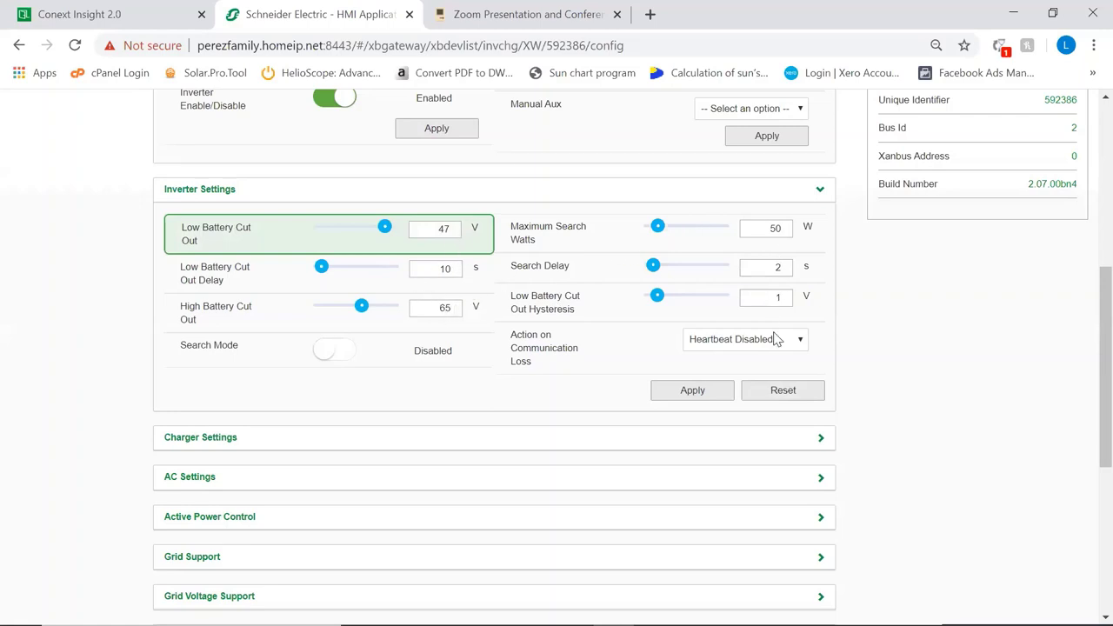
- Expand the Charger Settings and examine the battery capacity, charge rate, charge cycle and voltage set points
scroll(574, 363, "up", 2)
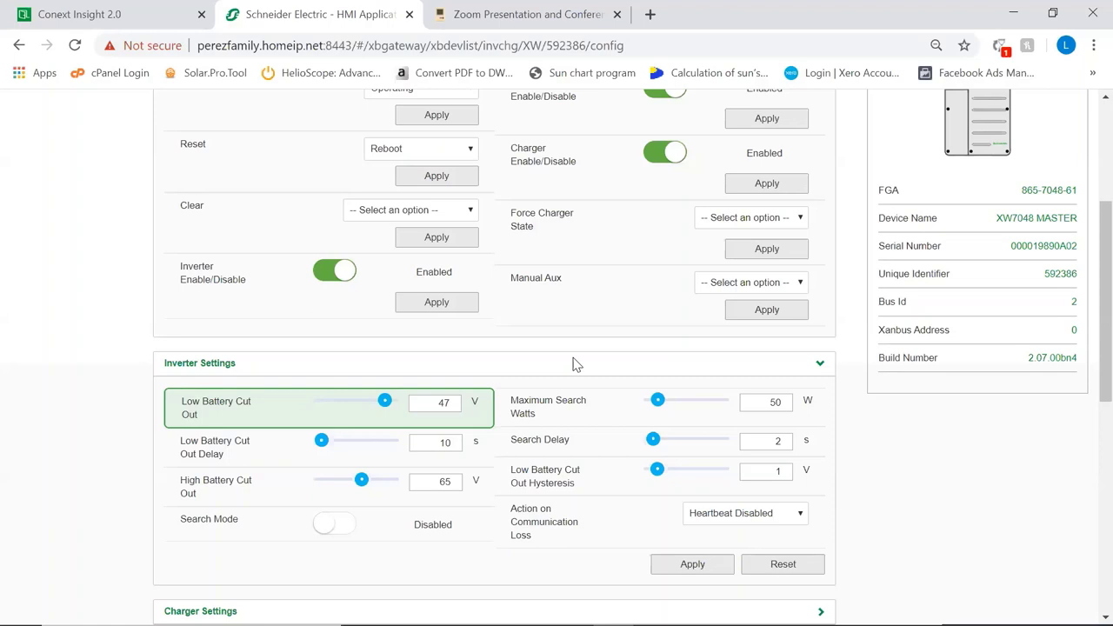
scroll(573, 364, "down", 2)
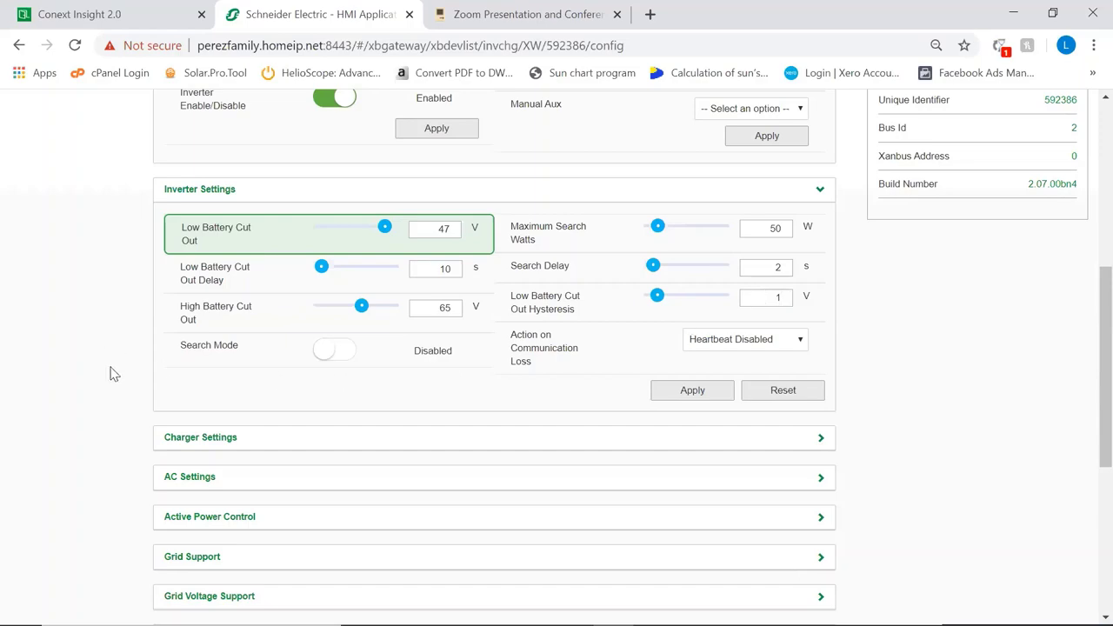
scroll(121, 352, "down", 2)
left_click(202, 272)
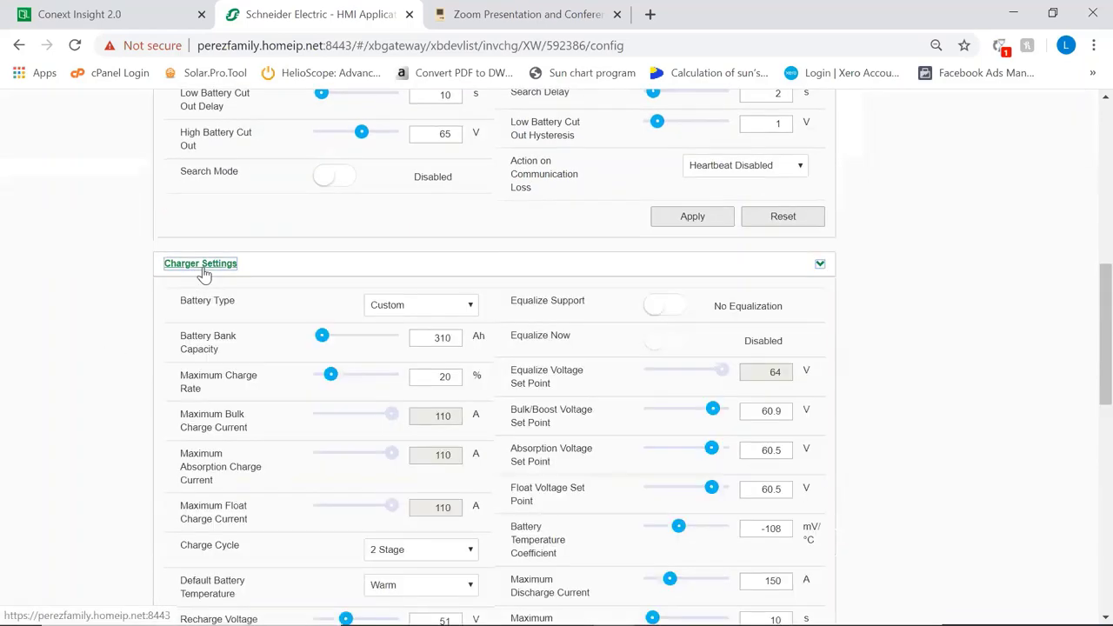
scroll(142, 316, "down", 2)
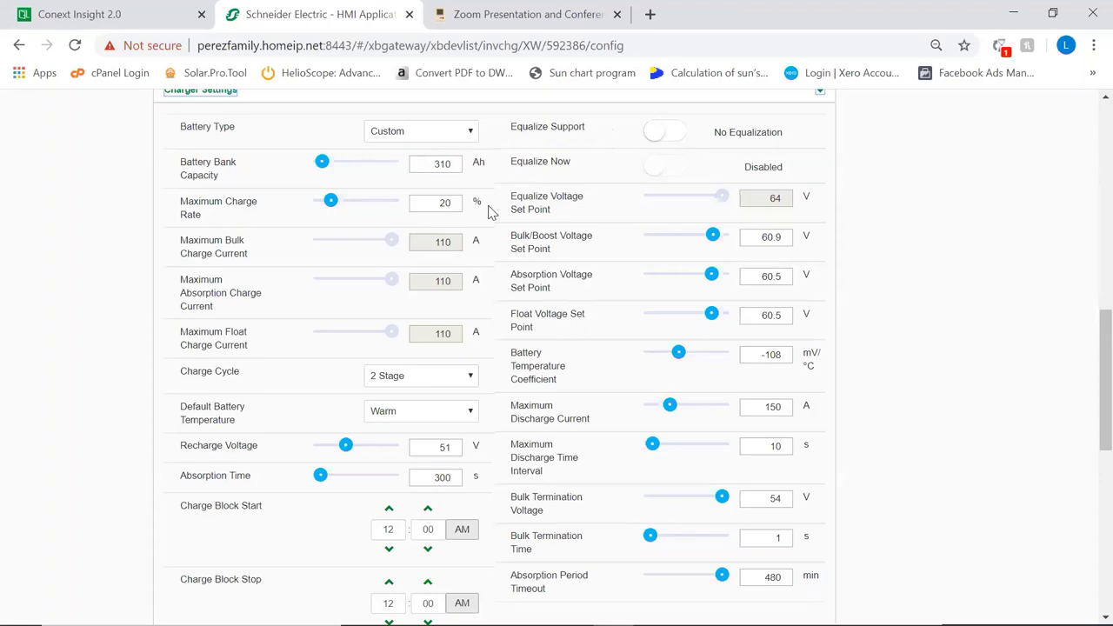
left_click_drag(519, 233, 535, 326)
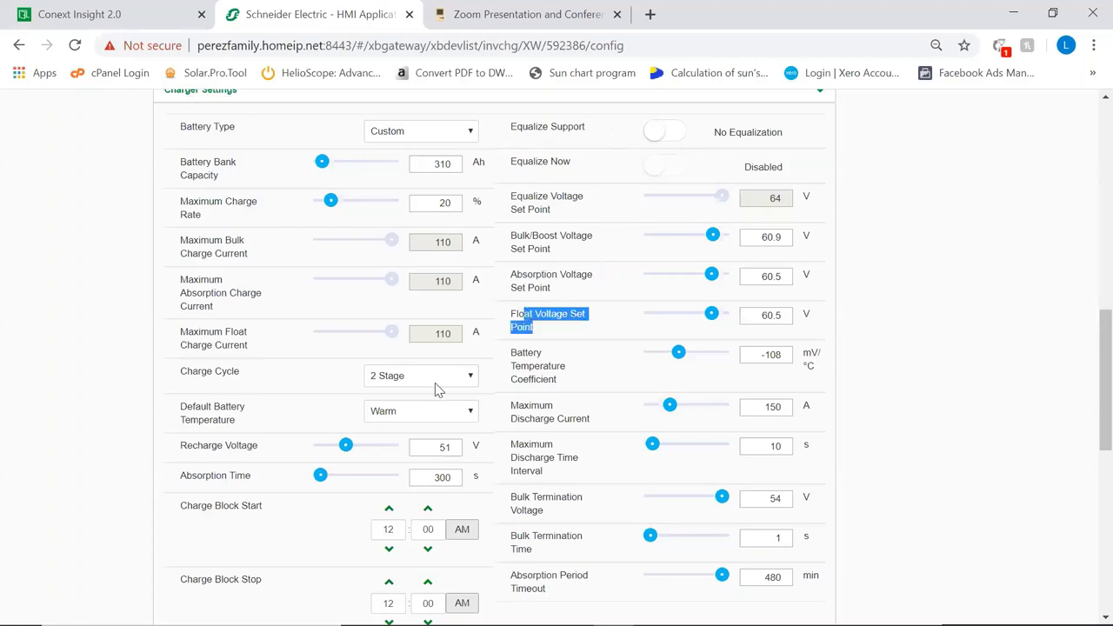
left_click(588, 329)
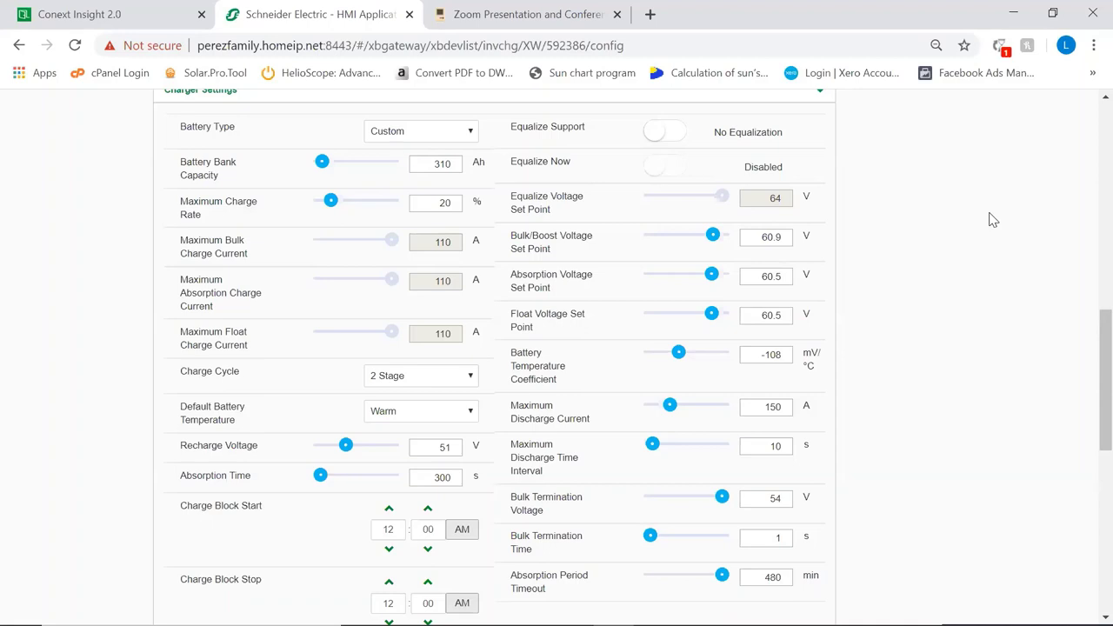
- Examine the Charge Block Start and Charge Block Stop times in the Charger Settings
scroll(949, 295, "down", 2)
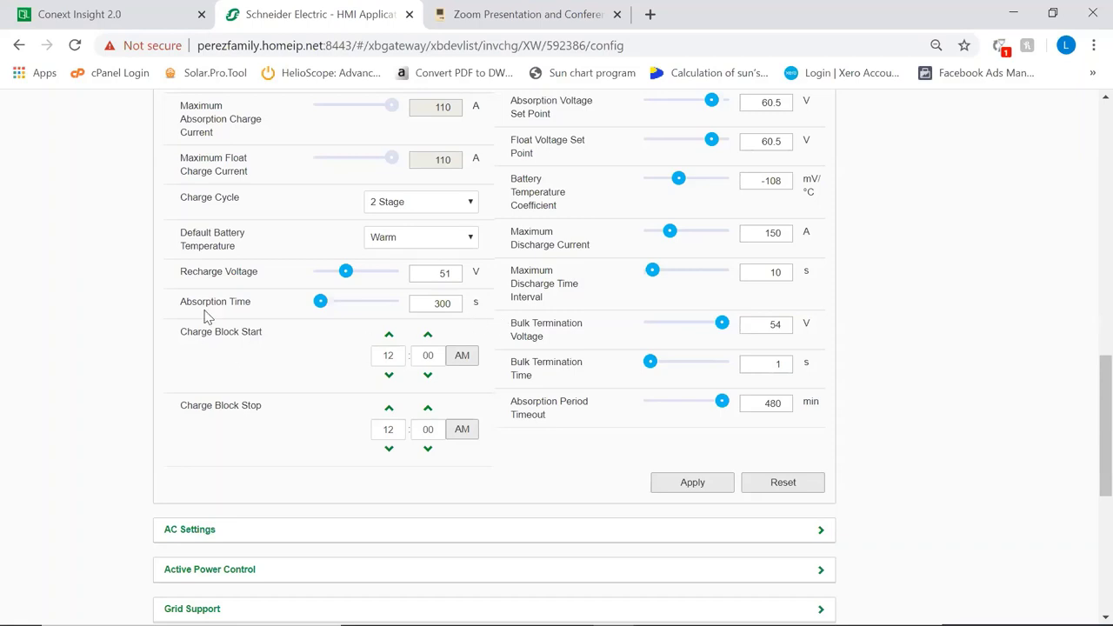
left_click_drag(193, 331, 261, 405)
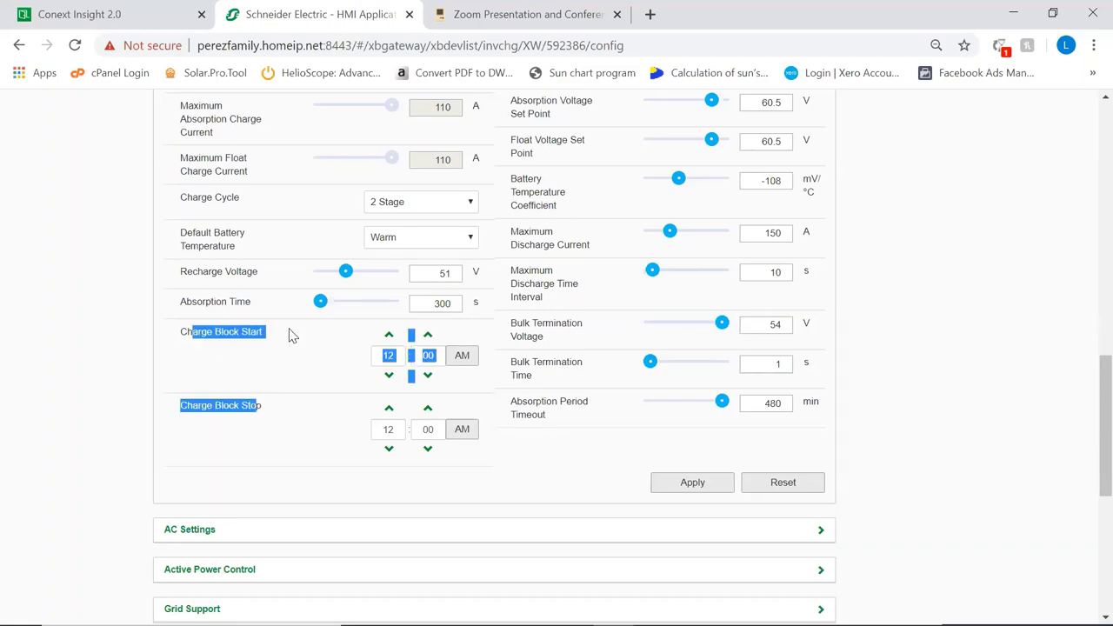
left_click(297, 429)
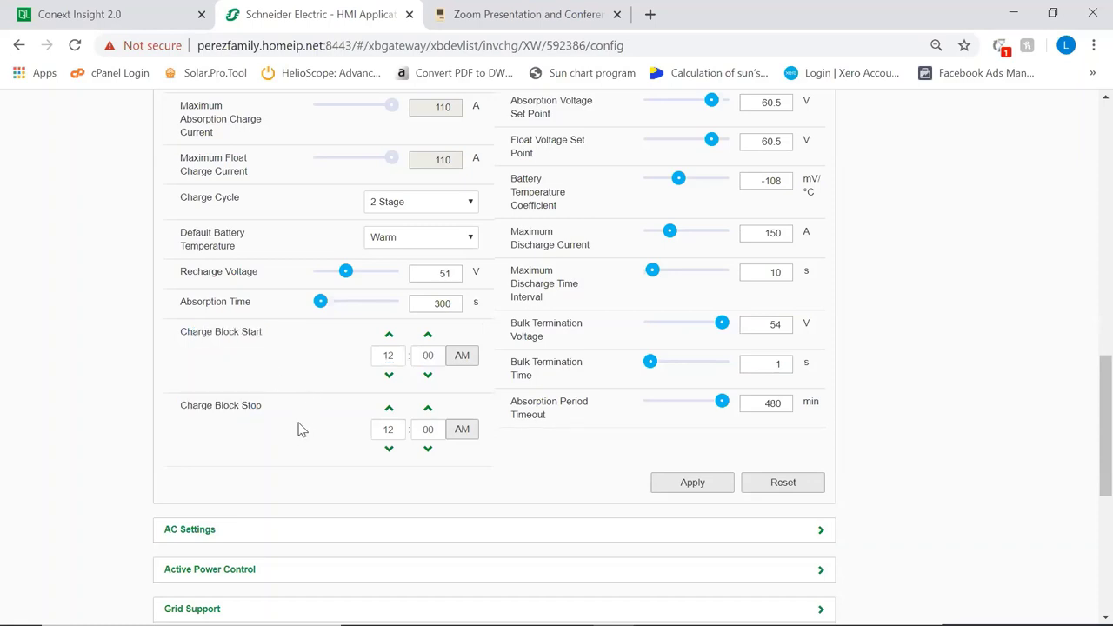
- Collapse the Charger Settings, Inverter Settings and Controls sections
scroll(298, 429, "down", 1)
scroll(297, 429, "up", 5)
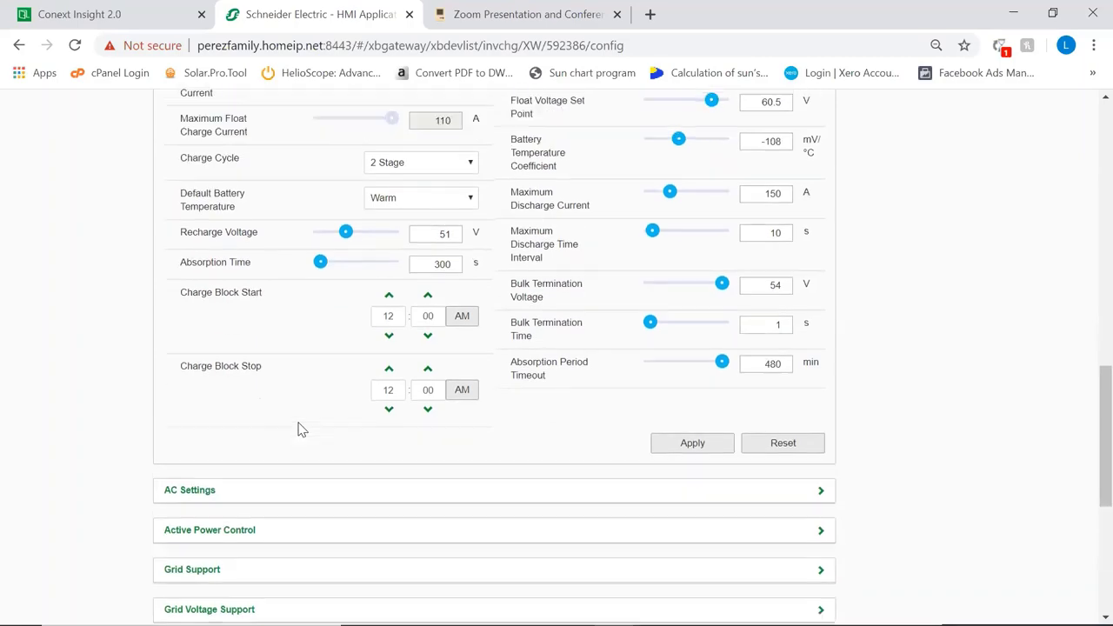
left_click(819, 266)
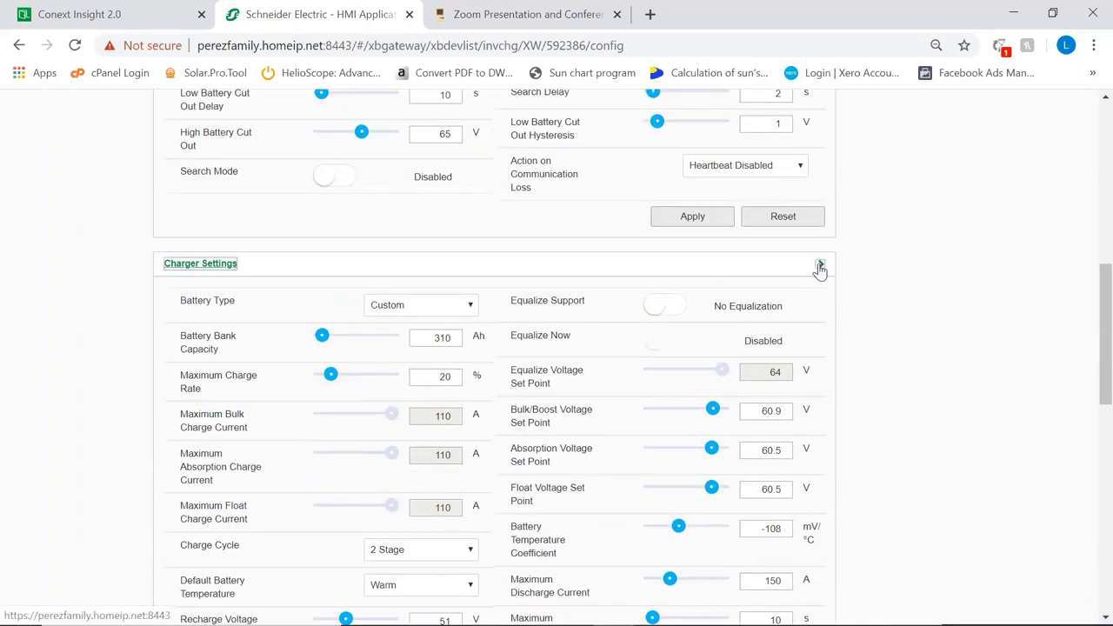
scroll(831, 252, "up", 3)
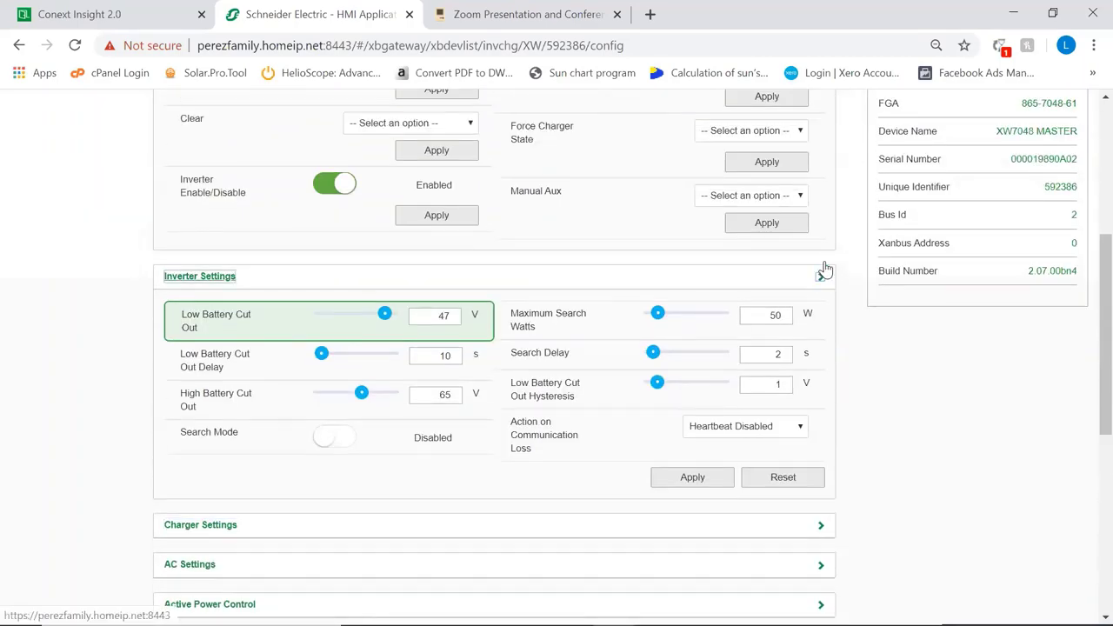
left_click(820, 275)
scroll(828, 174, "up", 2)
left_click(821, 138)
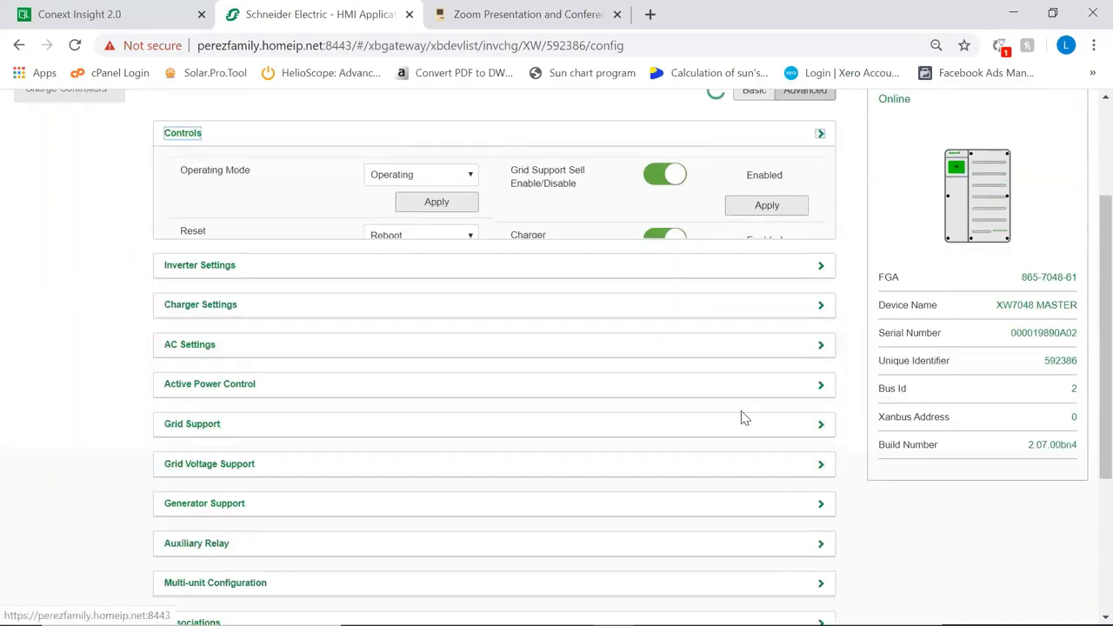
- Expand the Device Instance and Modbus Settings sections and examine the device name, device number and slave addresses
scroll(741, 415, "down", 2)
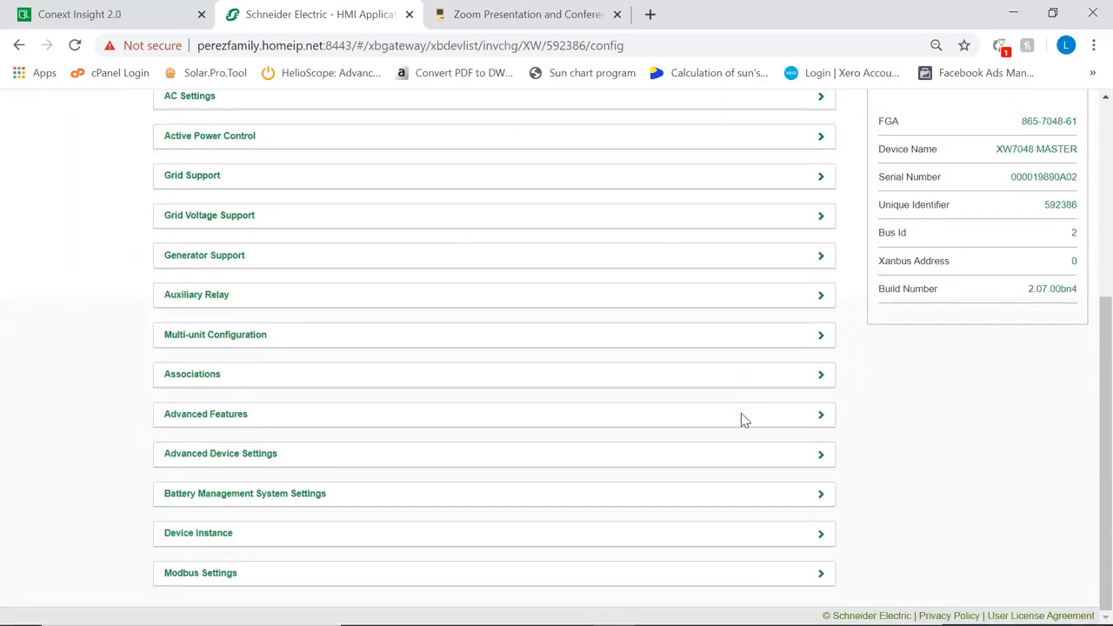
left_click(198, 536)
scroll(97, 473, "down", 2)
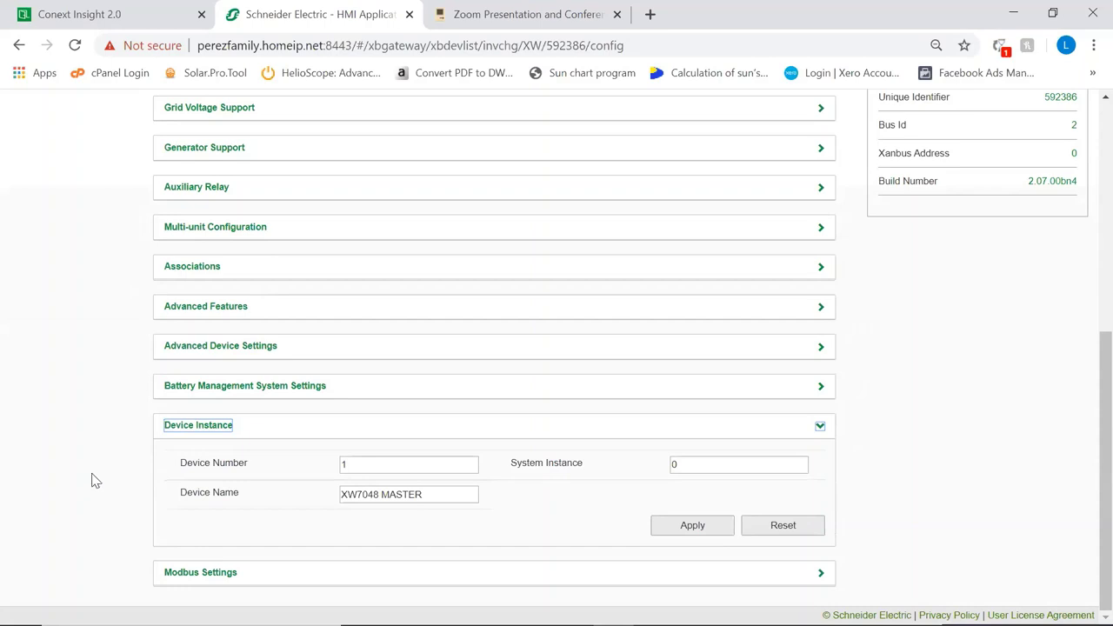
left_click(223, 572)
scroll(108, 512, "down", 2)
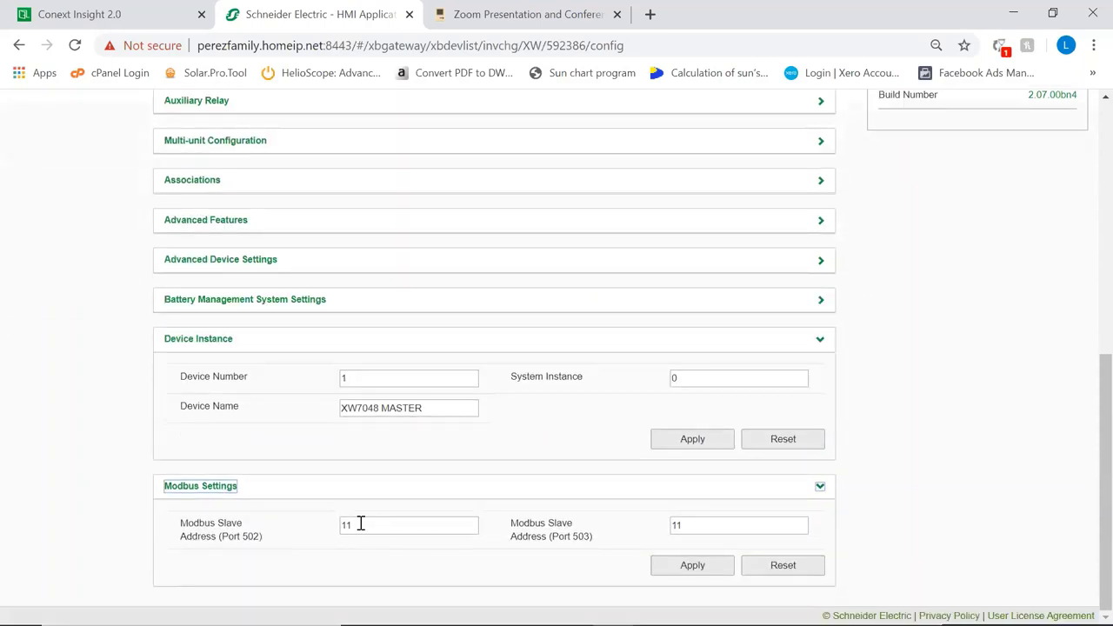
- Expand the Multi-unit Configuration and examine the available Inverter Mode options, keeping the current selection
scroll(119, 448, "up", 2)
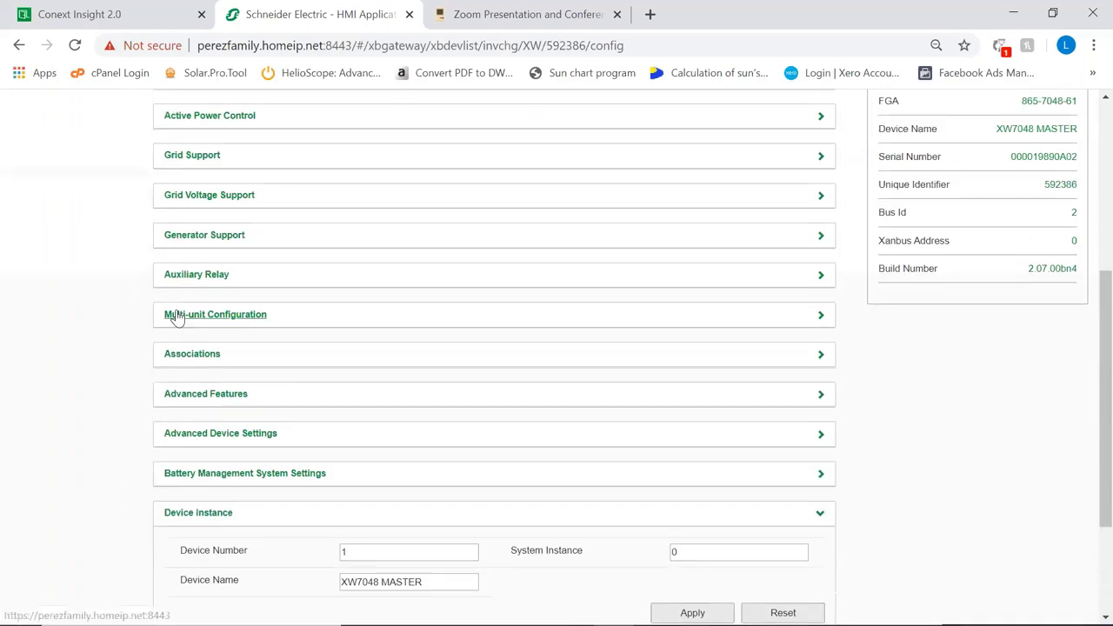
left_click(182, 315)
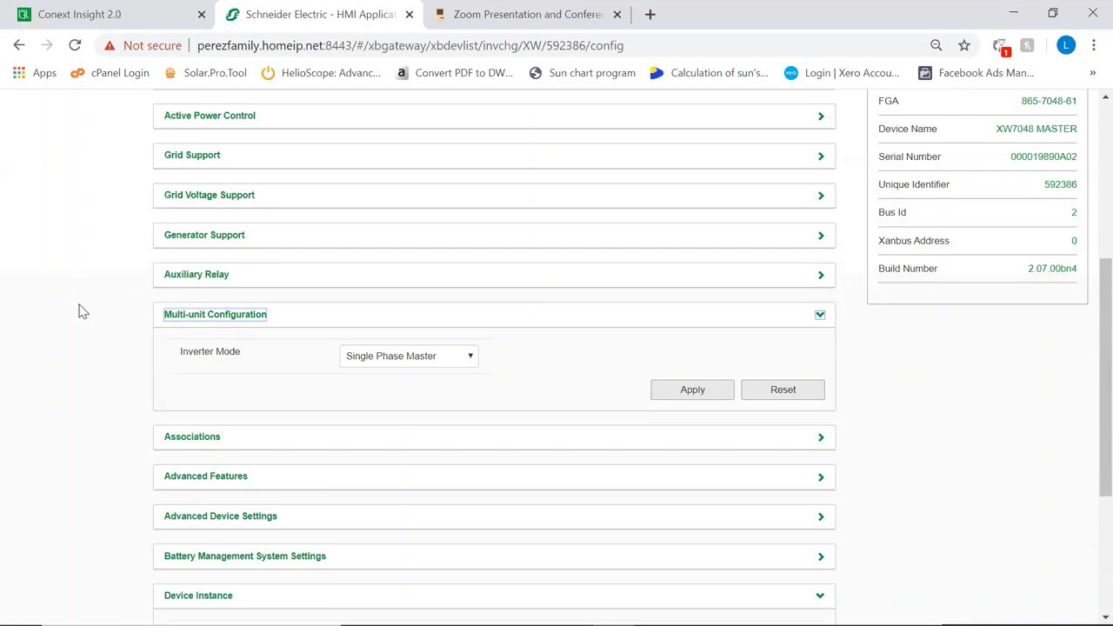
left_click(470, 356)
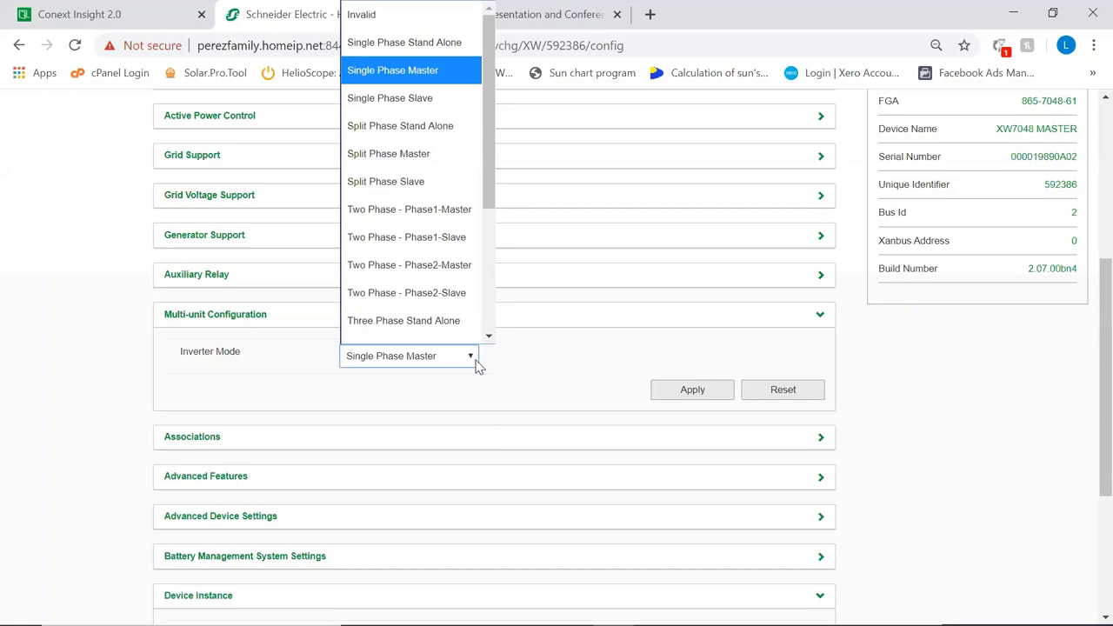
left_click(557, 360)
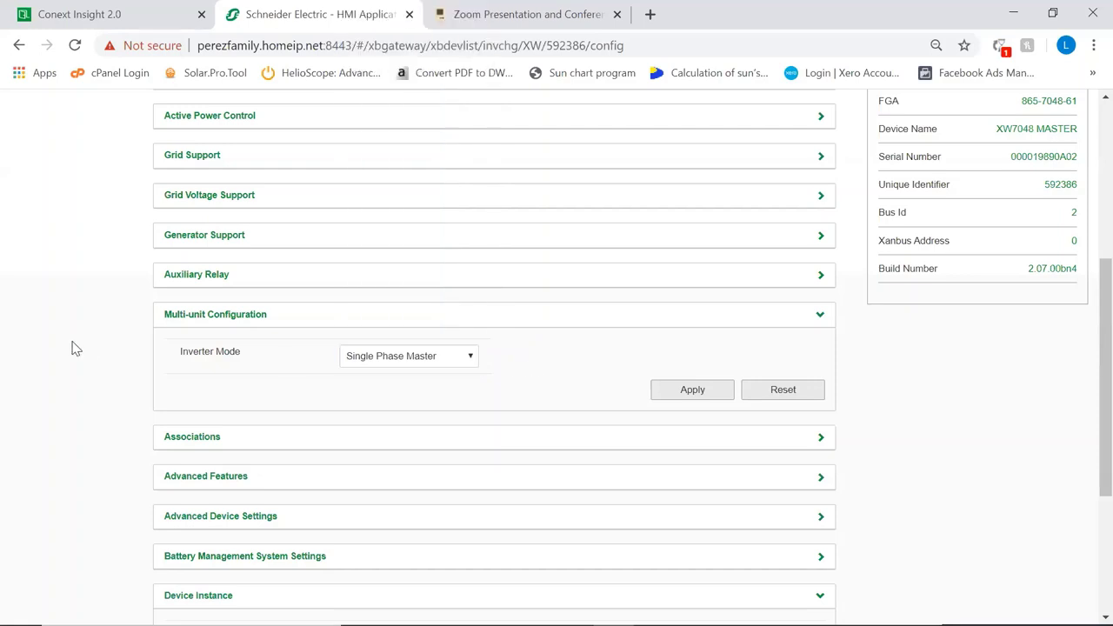
- Expand the Auxiliary Relay settings, examine the trigger values and Auxiliary Output Trigger Source options, and collapse the section
scroll(68, 343, "up", 1)
scroll(72, 348, "up", 1)
left_click(185, 362)
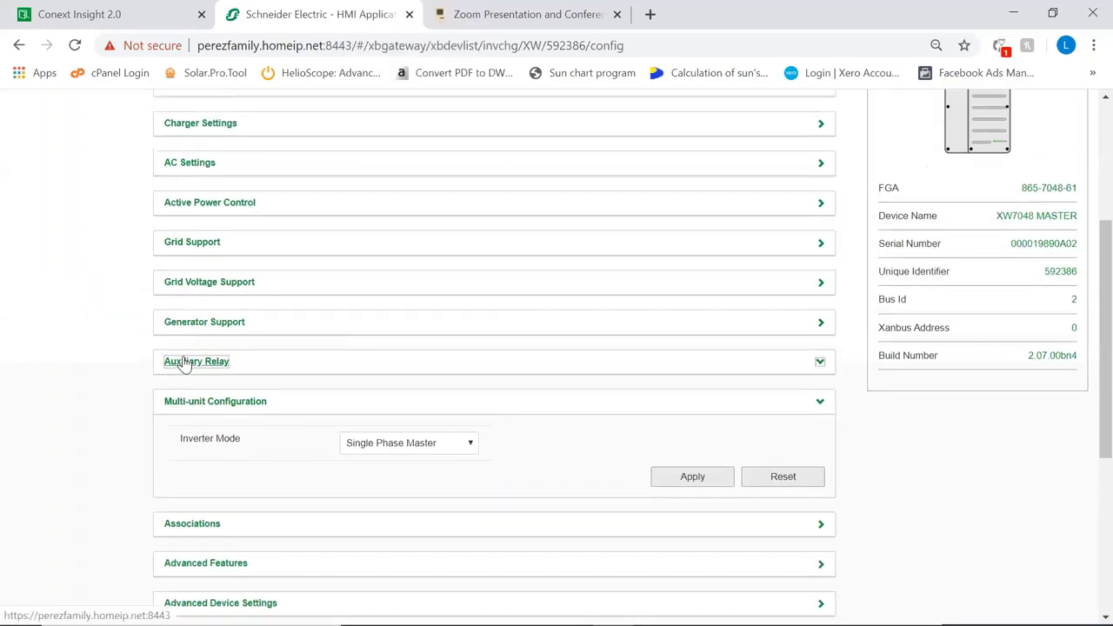
scroll(125, 374, "down", 2)
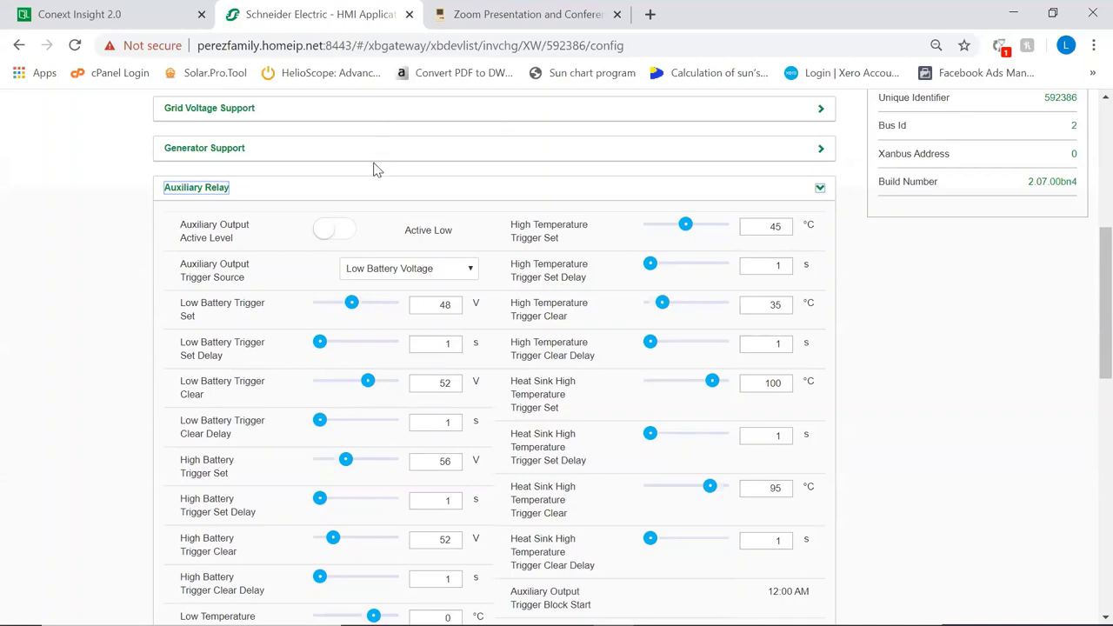
left_click(402, 268)
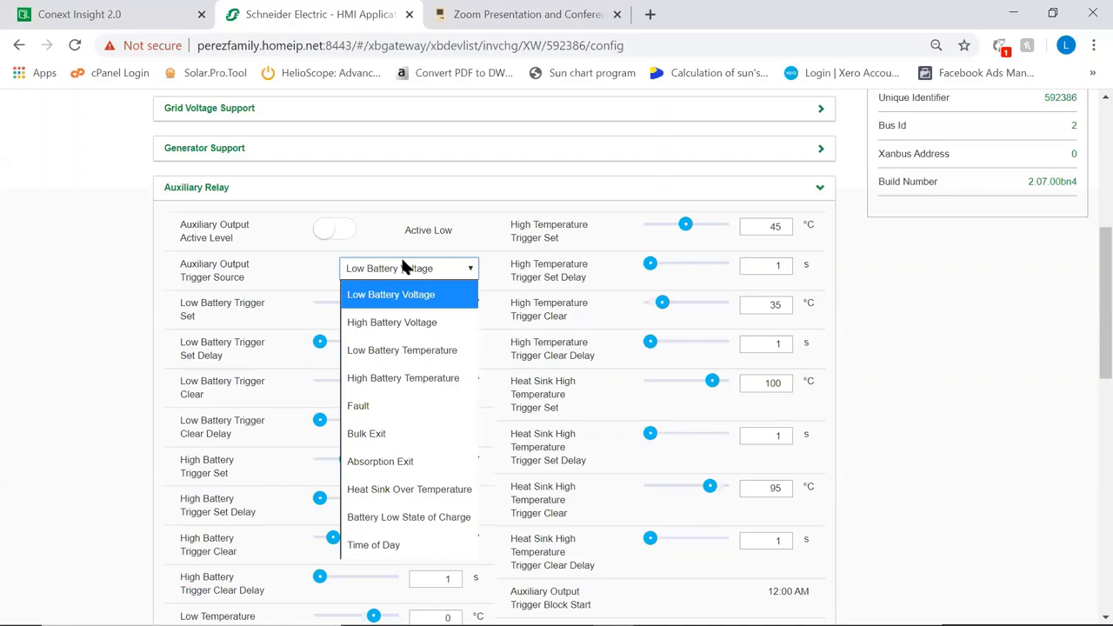
left_click(174, 269)
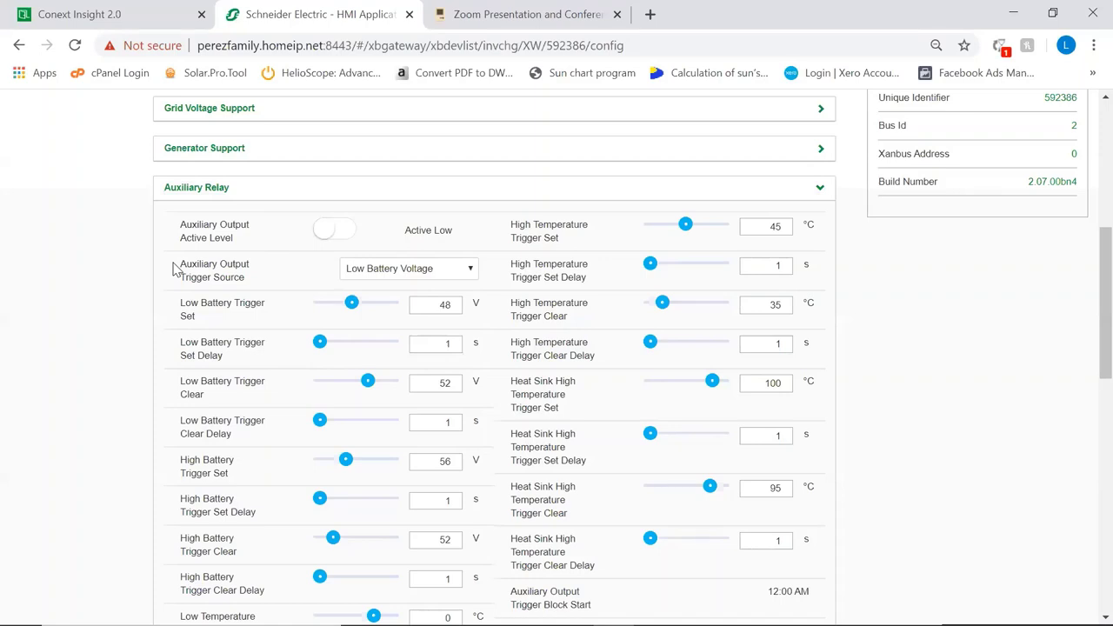
left_click(820, 190)
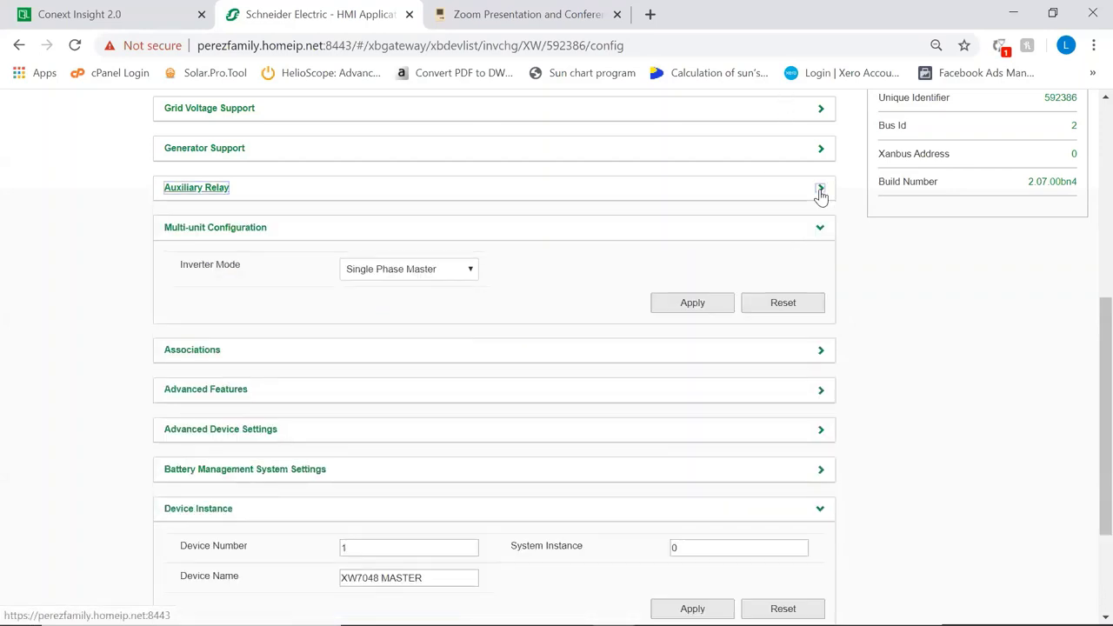
- Collapse the Multi-unit Configuration and briefly examine the feature switches under Advanced Features
left_click(820, 228)
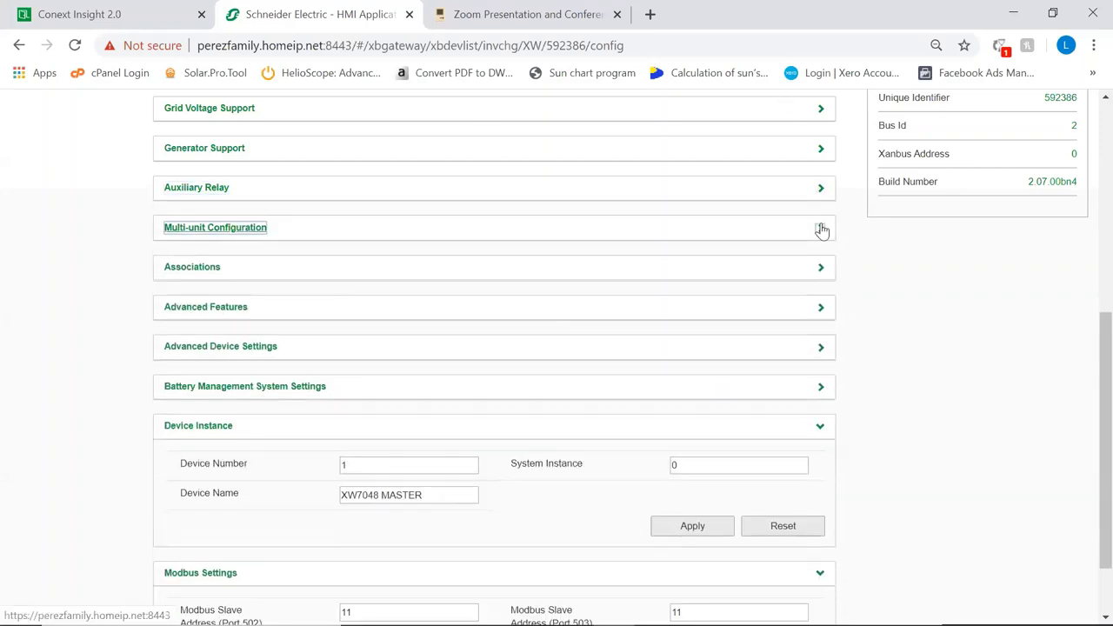
left_click(820, 308)
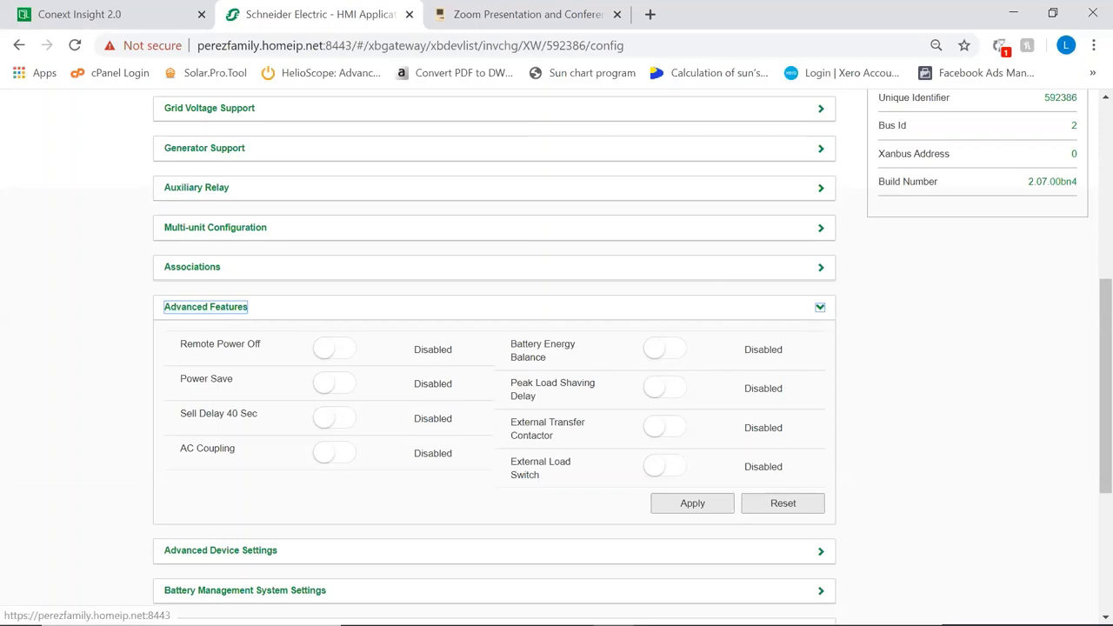
left_click(820, 309)
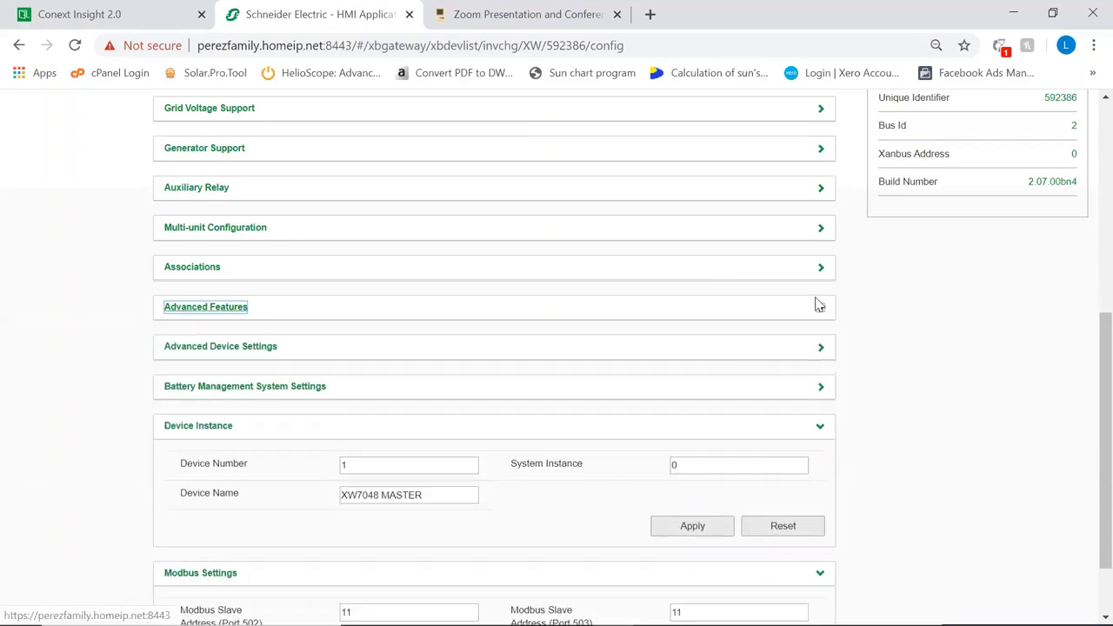
- Collapse the Device Instance section and examine the grid, generator, load and battery entries under Associations
left_click(820, 427)
left_click(191, 294)
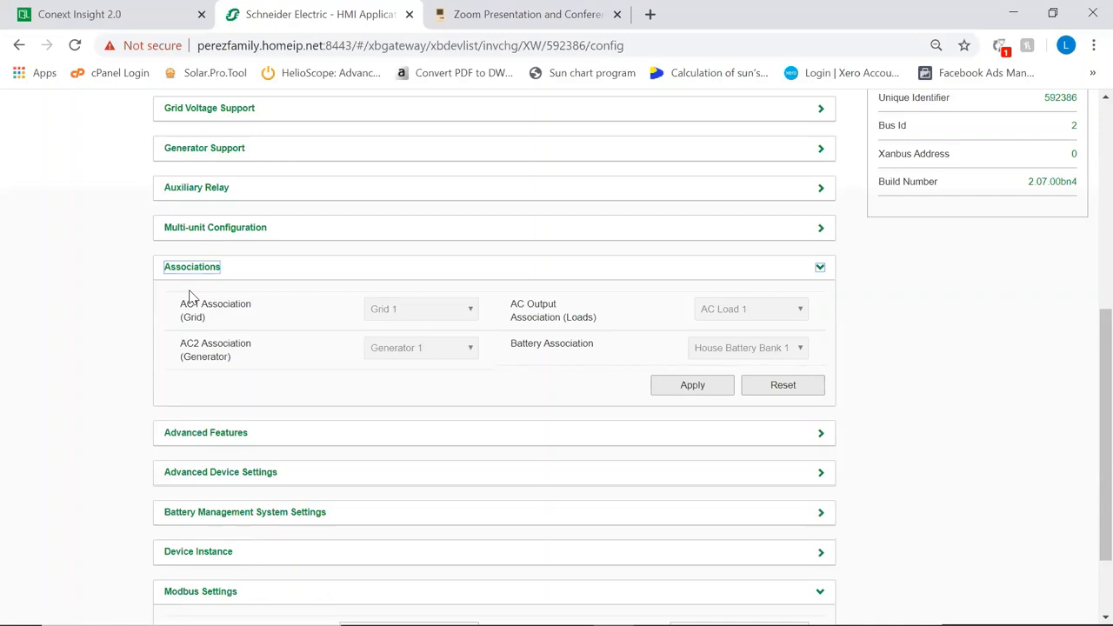
left_click(820, 267)
- Expand Grid Support, examine its voltage, sell, load shave and sell block settings, and collapse the section
scroll(261, 264, "up", 3)
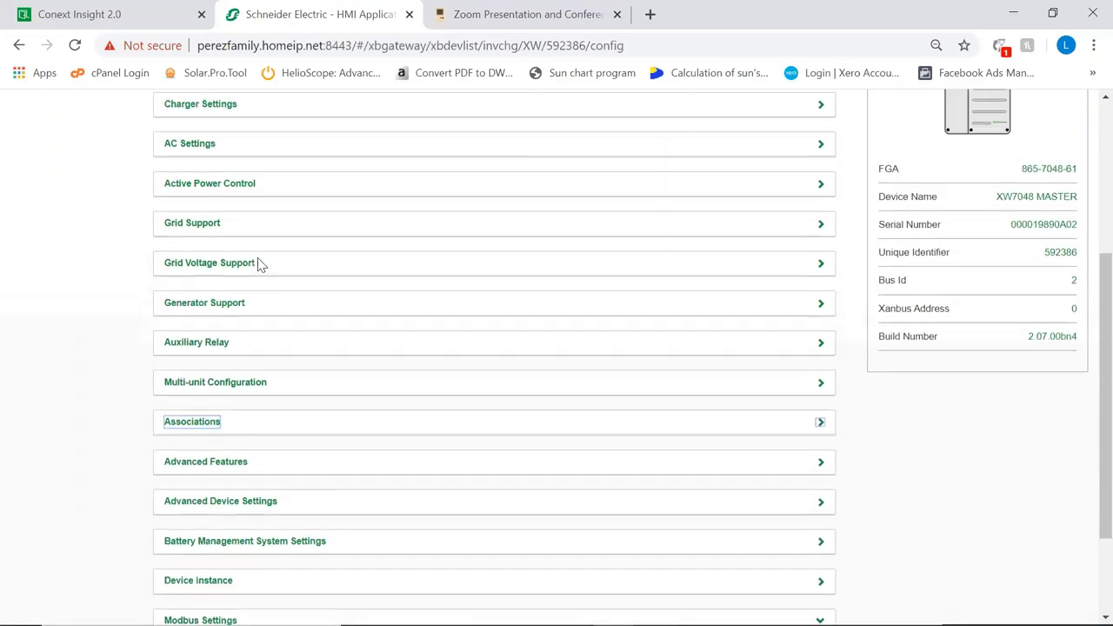
left_click(213, 268)
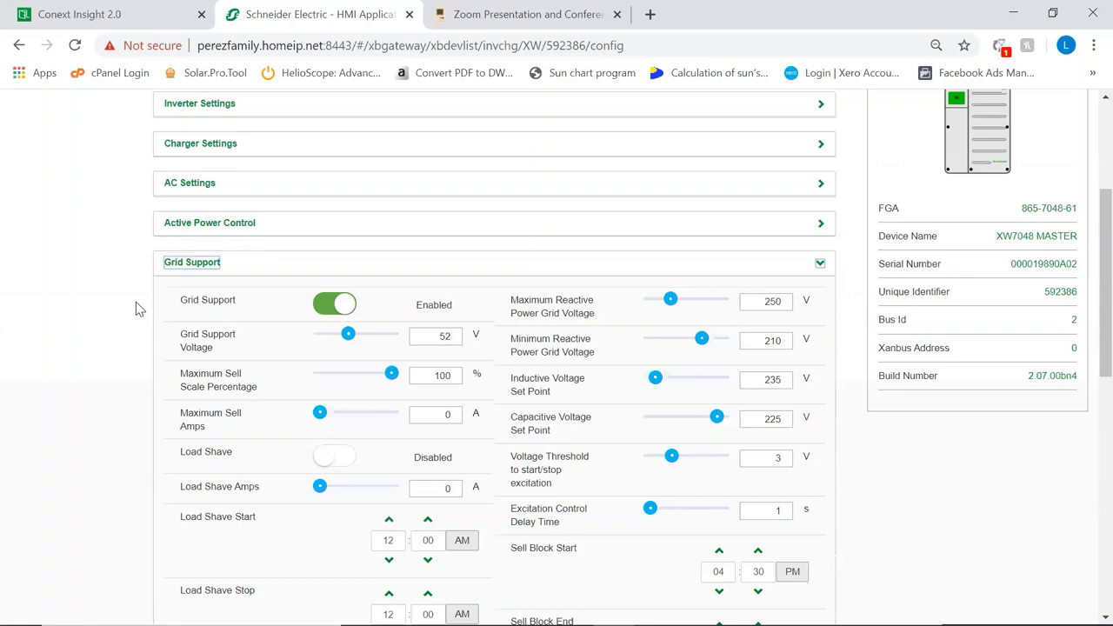
scroll(270, 252, "down", 1)
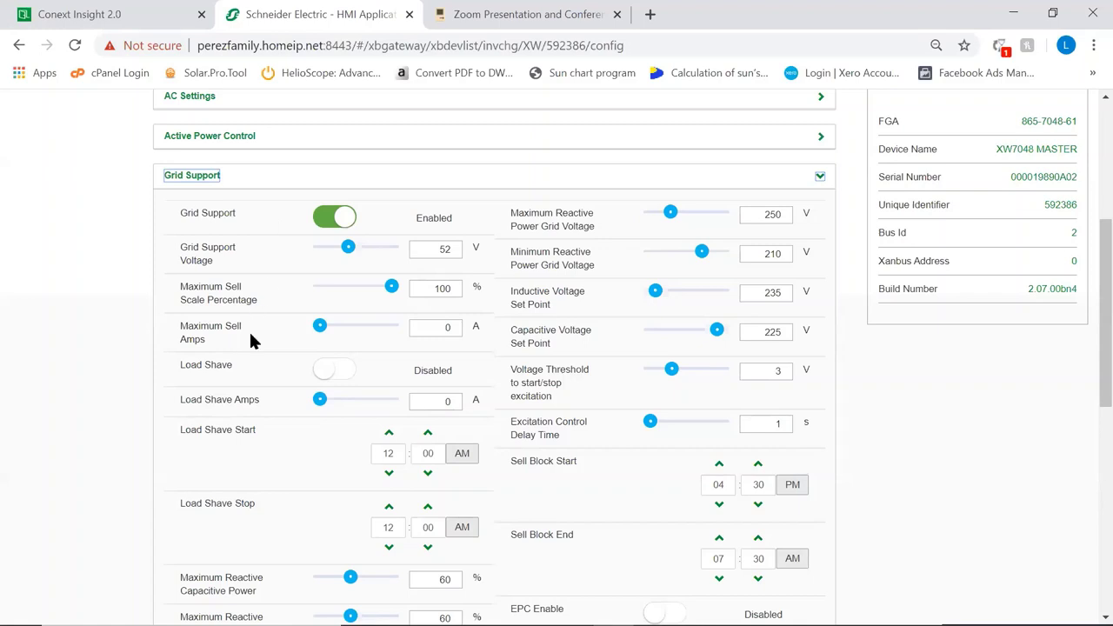
scroll(250, 341, "down", 1)
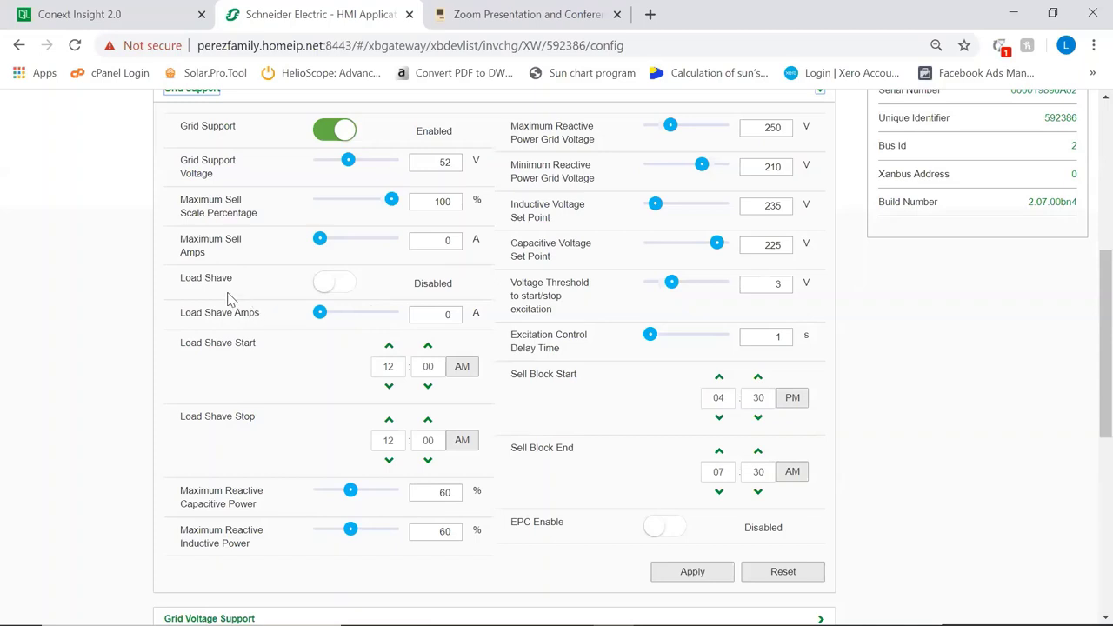
scroll(425, 308, "up", 3)
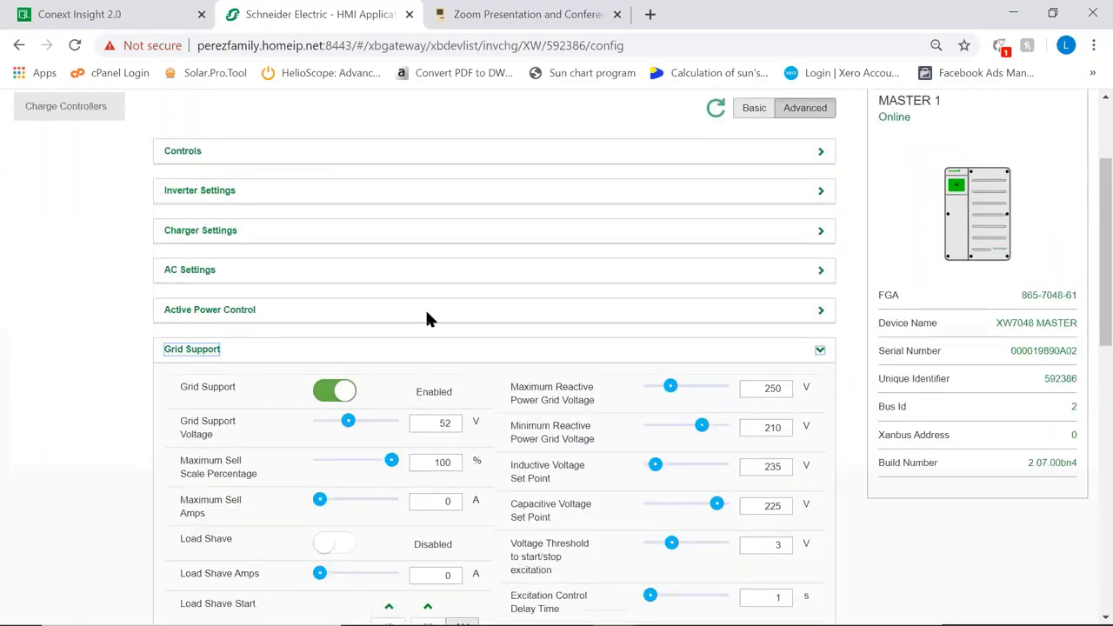
left_click(823, 352)
- Examine the Active Power Control frequency levels and the AC Settings, highlighting the AC1 and AC2 Transfer Switch Delay entries
left_click(823, 313)
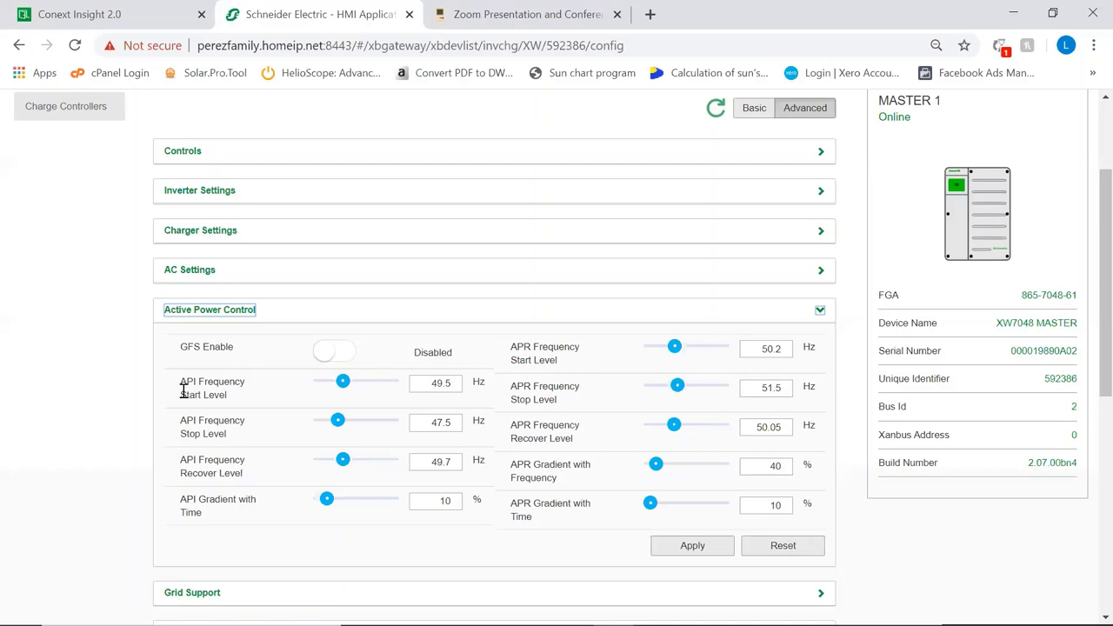
left_click(820, 312)
left_click(821, 271)
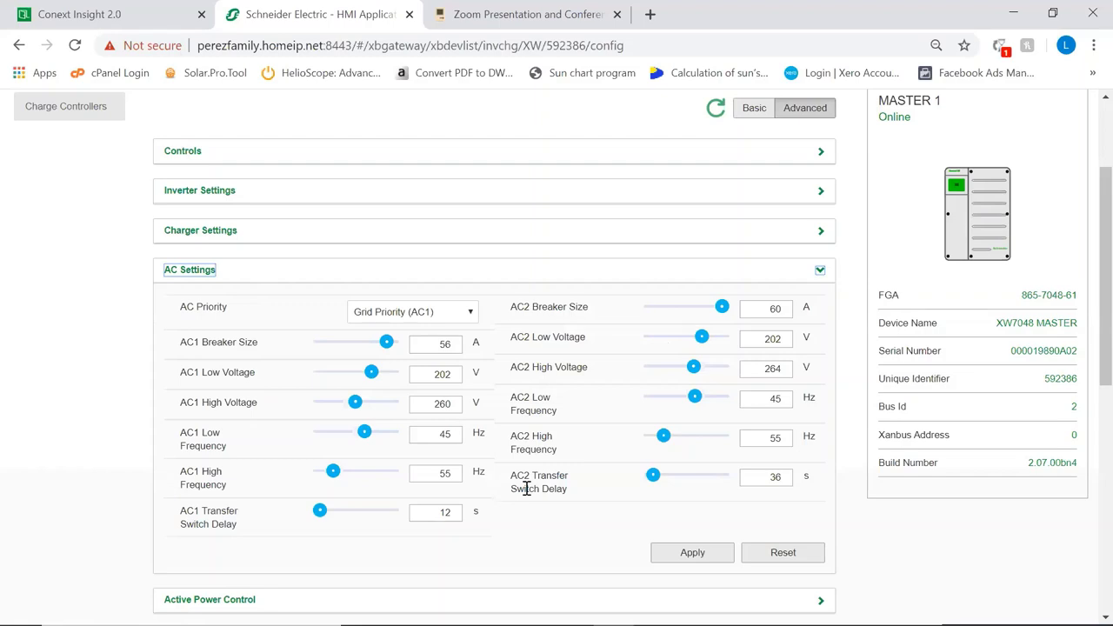
left_click_drag(181, 511, 243, 523)
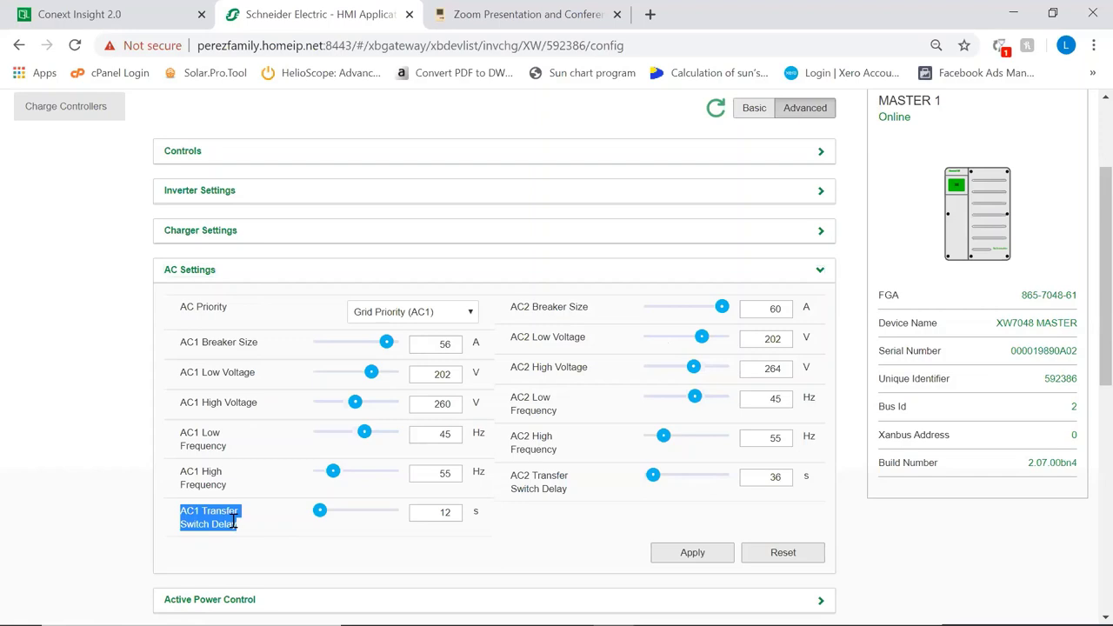
left_click_drag(512, 474, 588, 490)
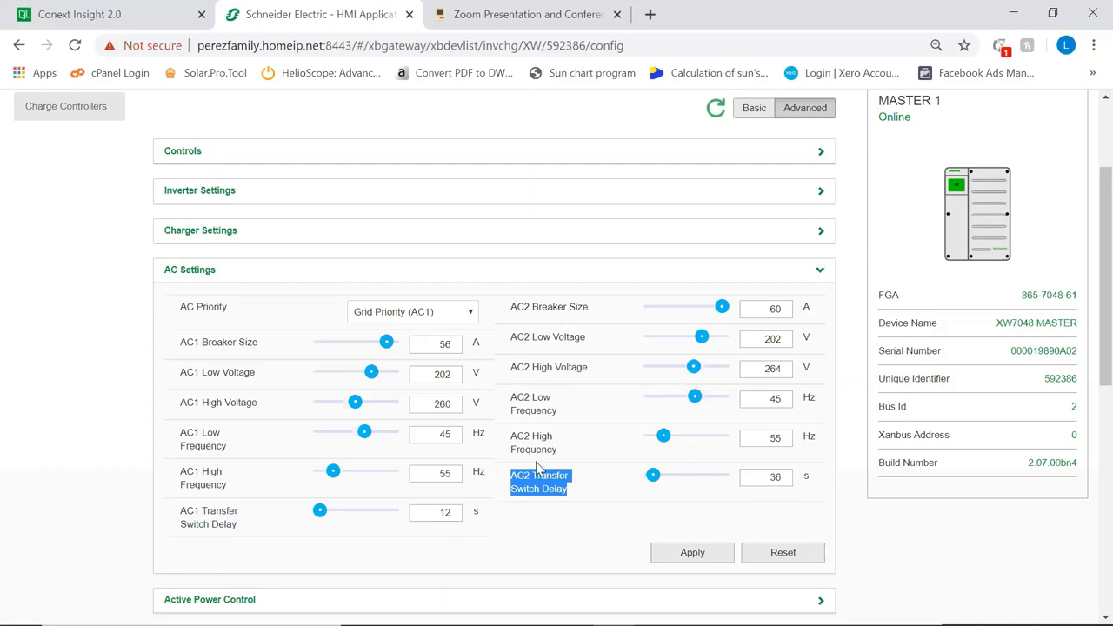
left_click(820, 269)
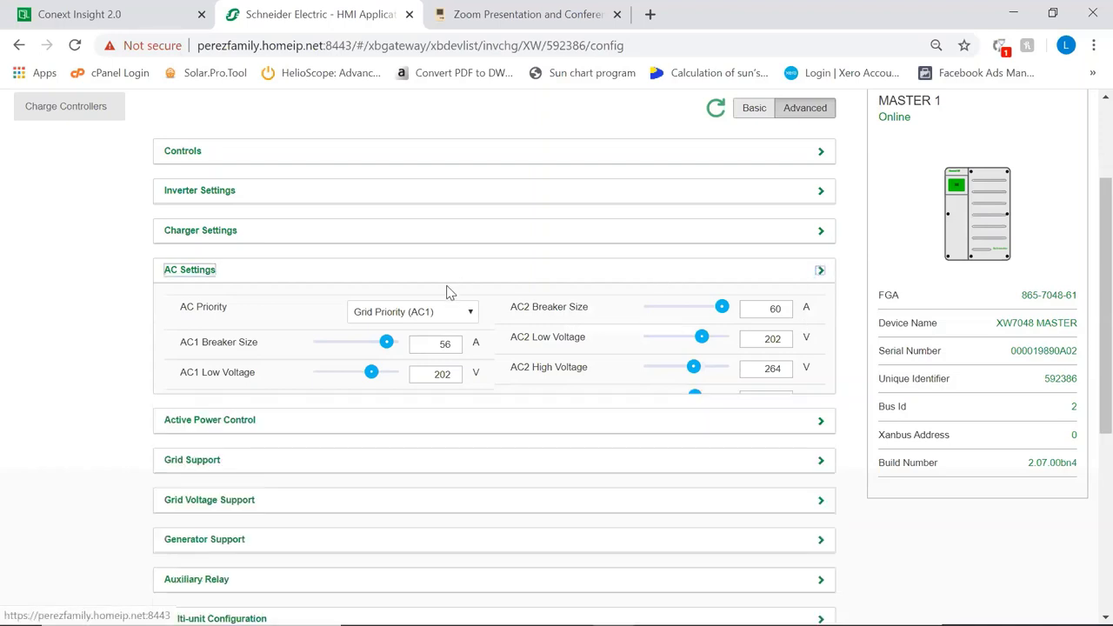
scroll(287, 245, "up", 1)
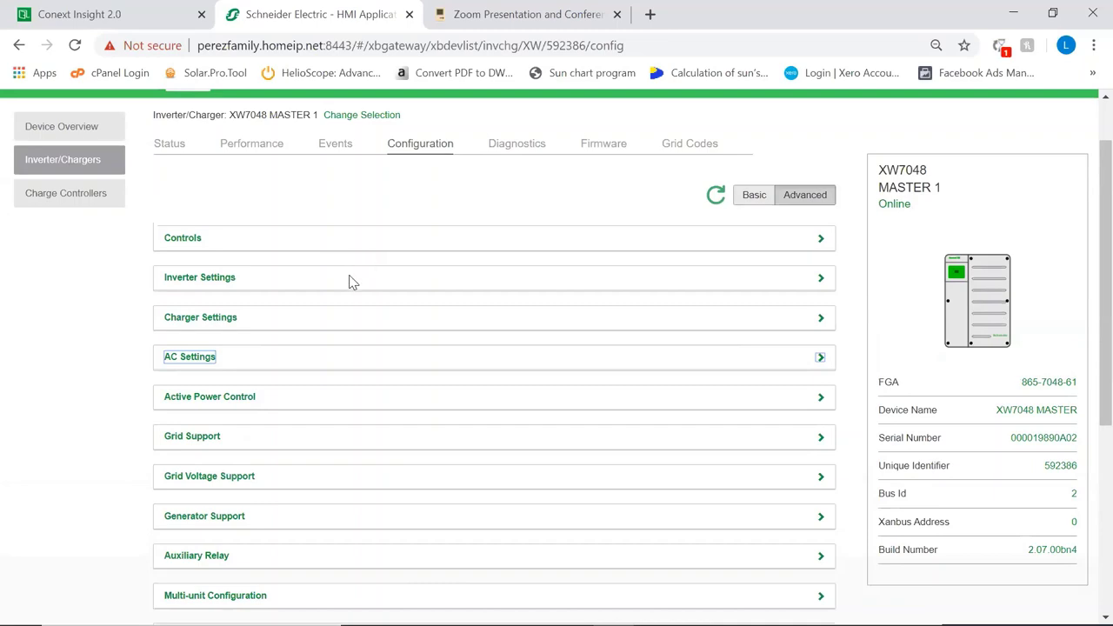
scroll(349, 283, "down", 4)
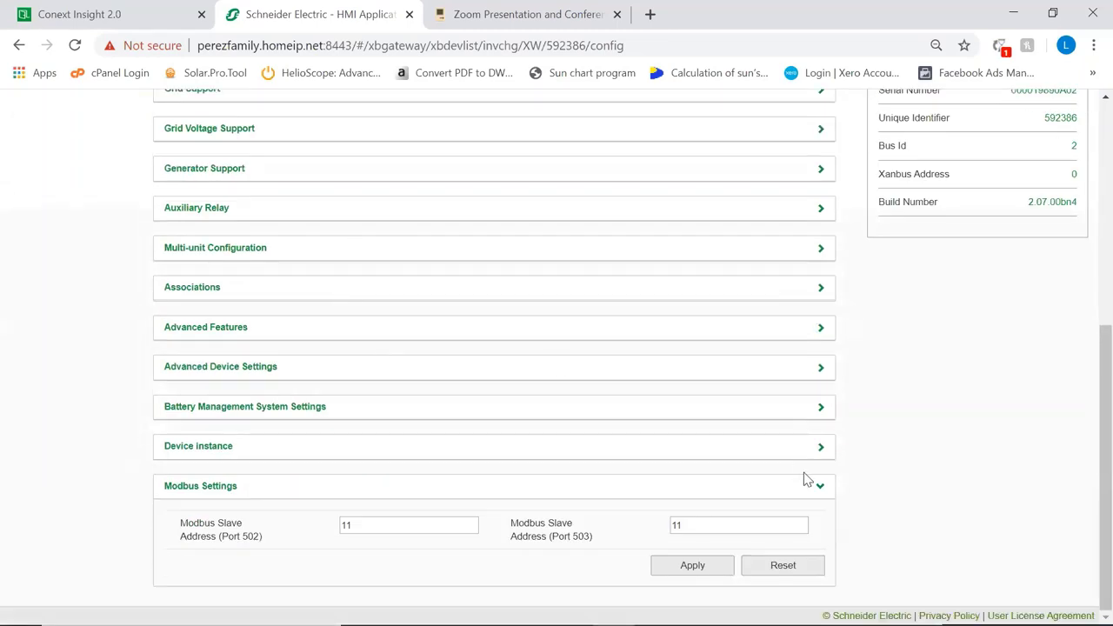
scroll(639, 366, "up", 5)
scroll(639, 366, "up", 1)
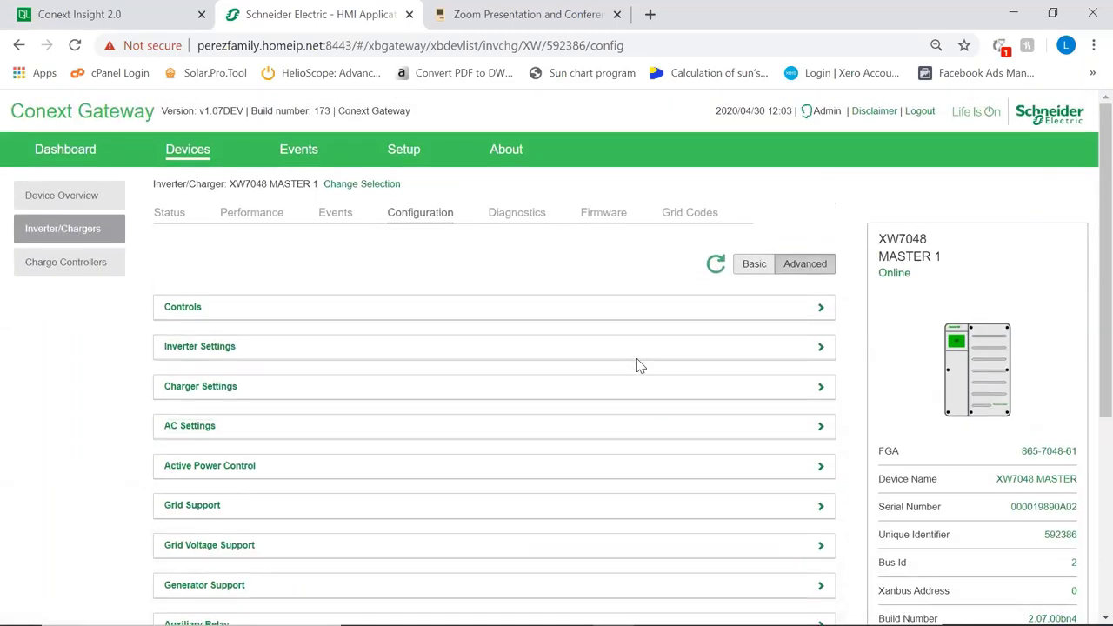
- Switch to Conext Insight 2 and open the Sites And Devices configuration
left_click(127, 16)
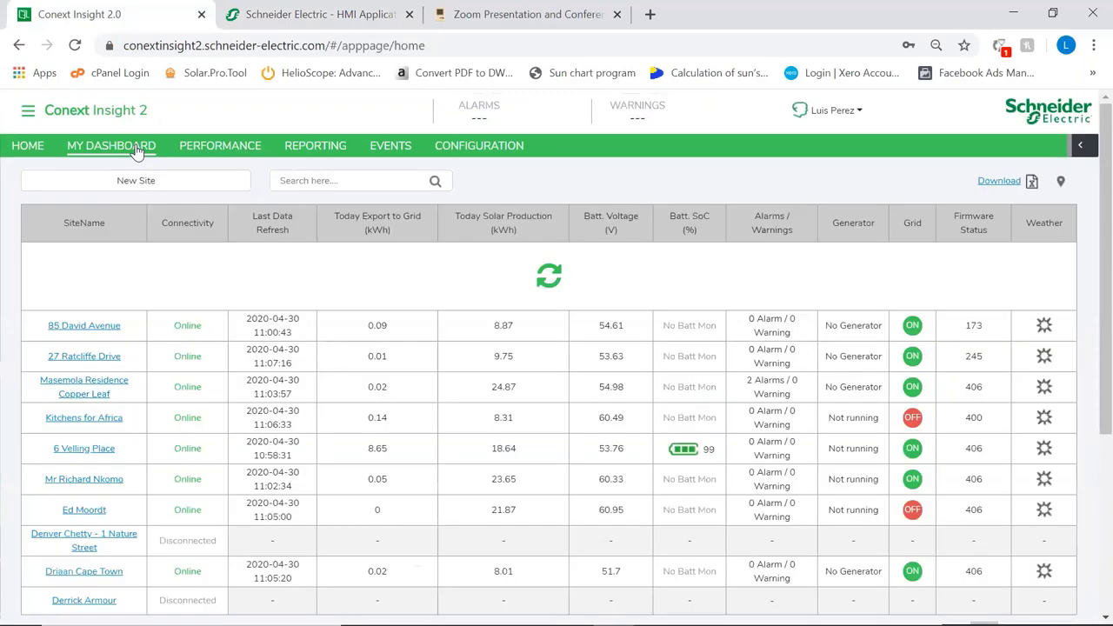
left_click(451, 148)
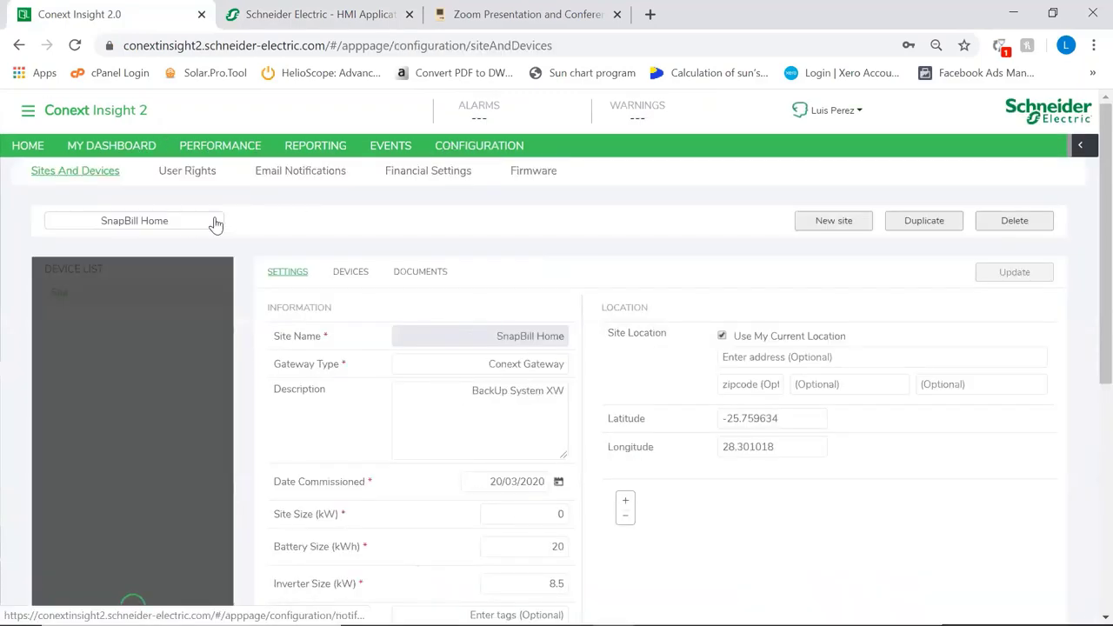
- Open the configuration of the first site offered in the site selection list
left_click(191, 223)
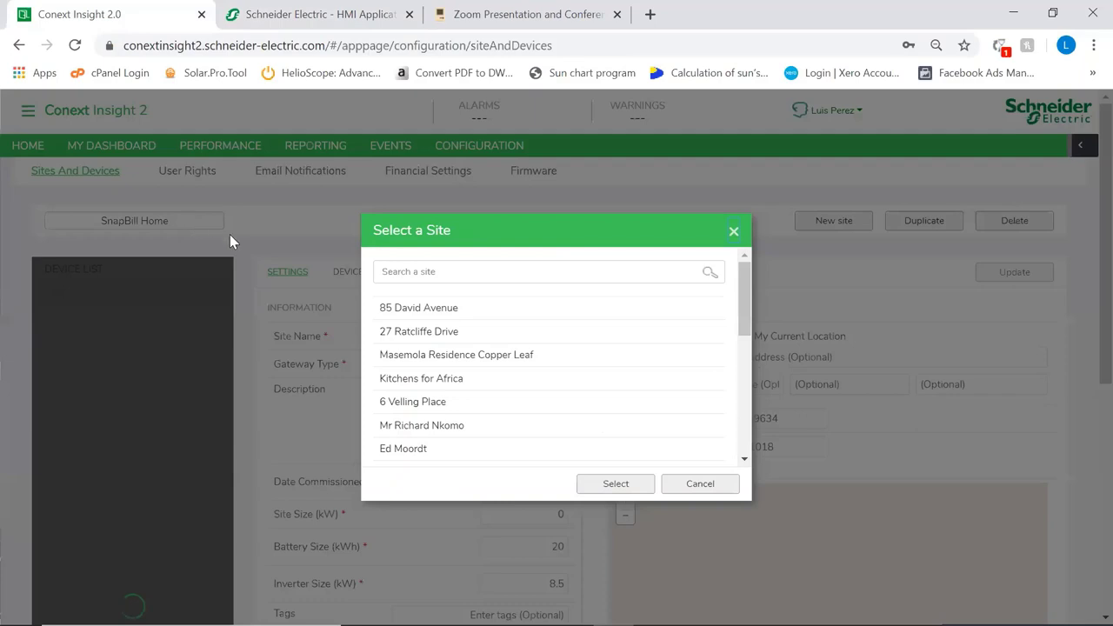
left_click(412, 315)
left_click(617, 483)
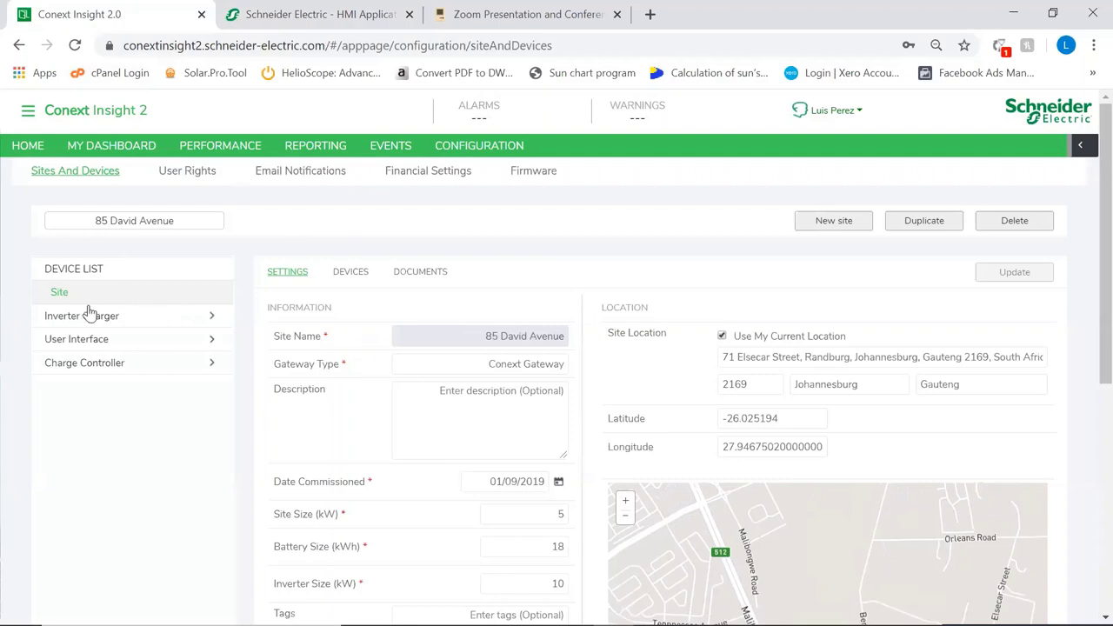
- Expand the site's Inverter Charger, User Interface and Charge Controller device groups, and try to load the XW inverter's settings, retrying once
left_click(92, 319)
left_click(88, 369)
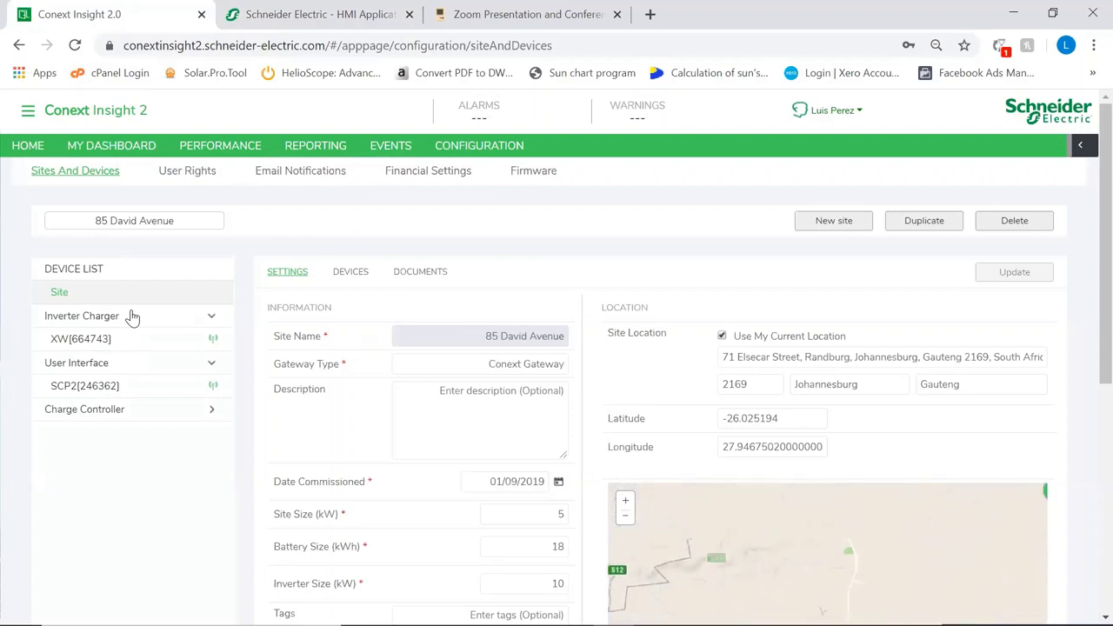
left_click(106, 340)
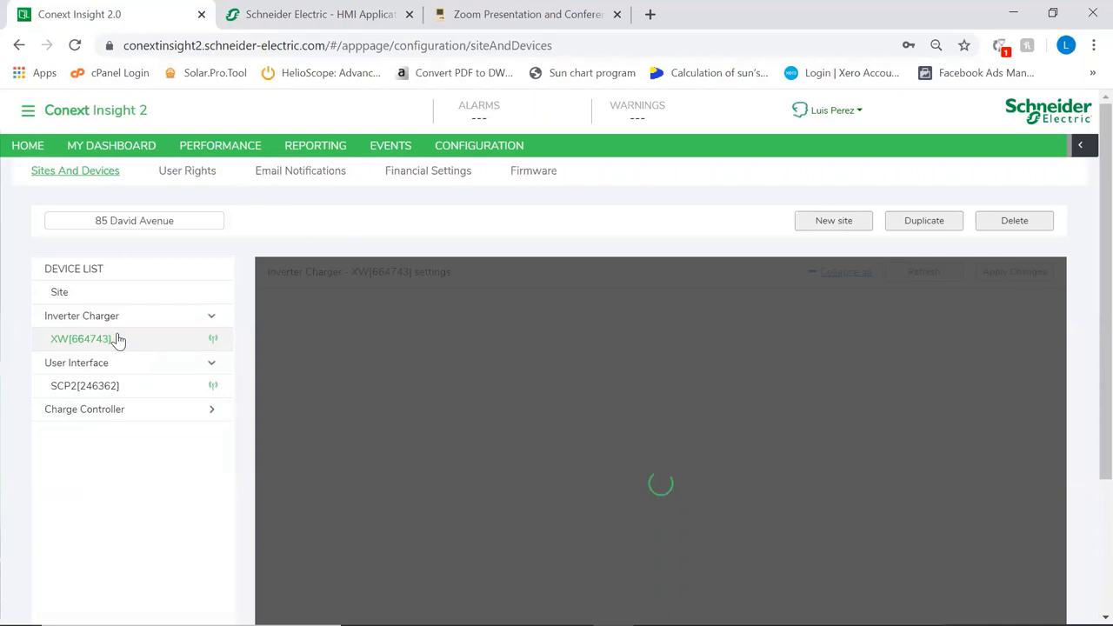
left_click(116, 410)
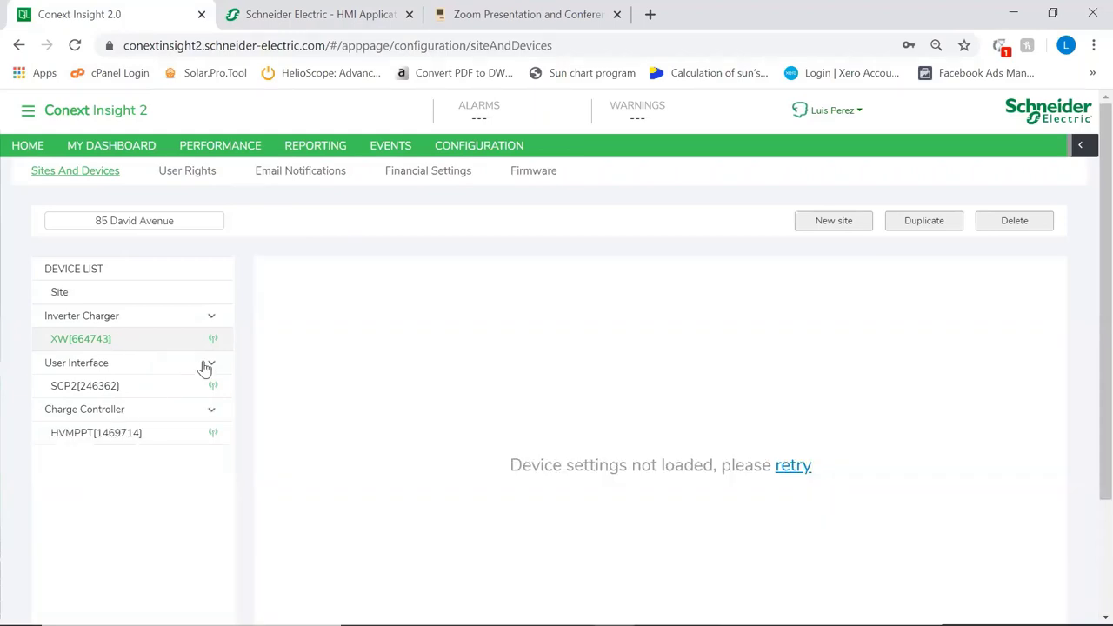
left_click(788, 467)
- Switch the configuration to the Copper Leaf residence site and reload the page
left_click(153, 223)
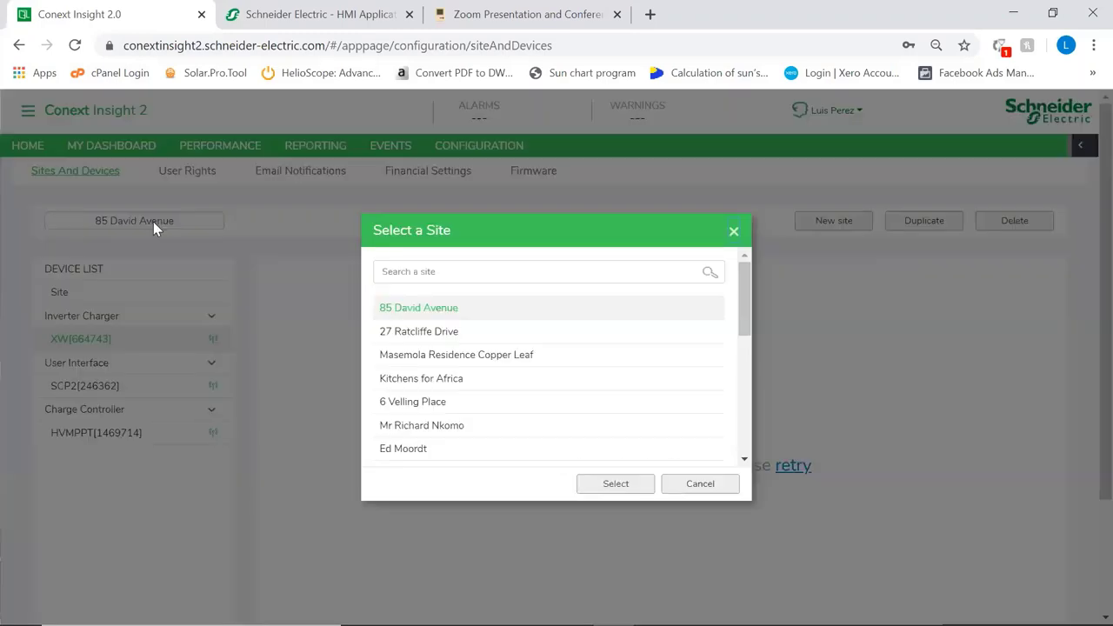
left_click(432, 353)
left_click(617, 483)
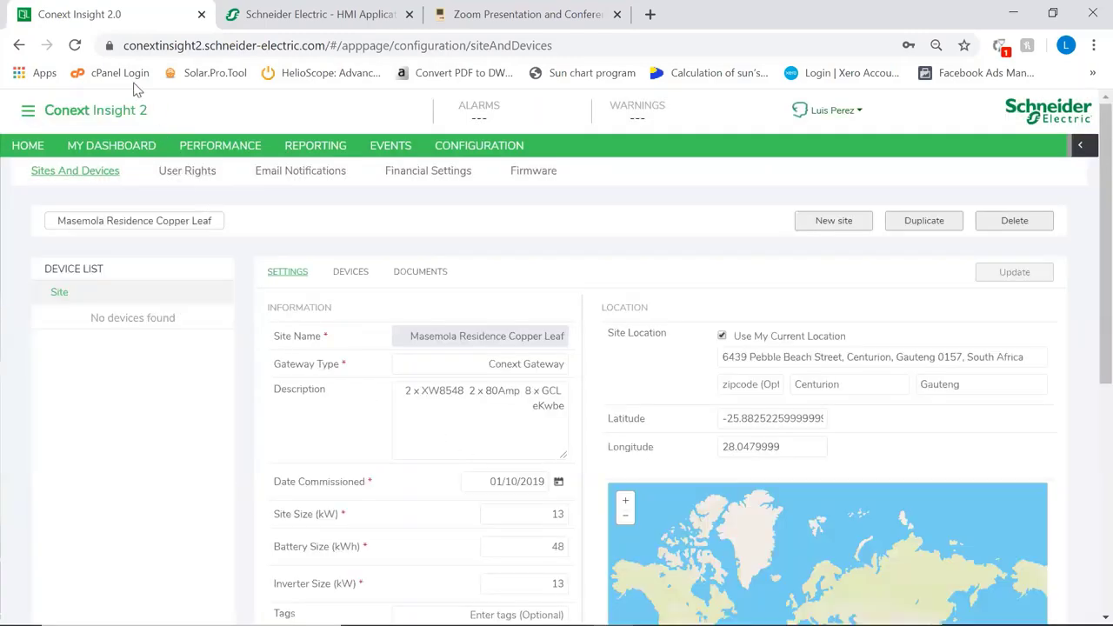
left_click(75, 45)
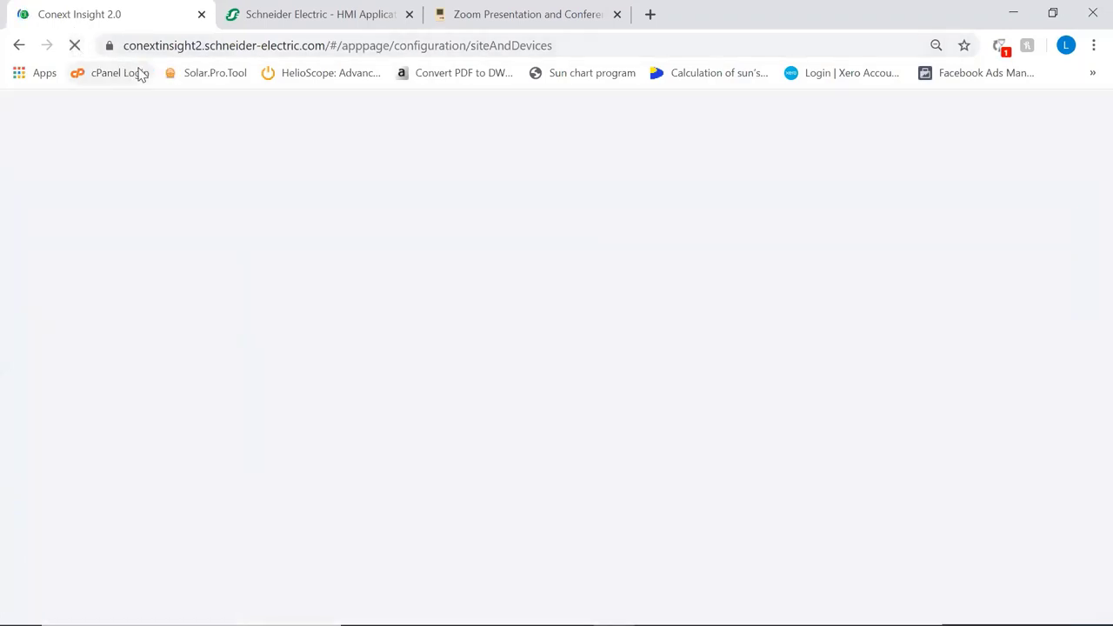
- Switch to the Conext Gateway and examine the Cloud settings in its network setup, including connection status and message counters
left_click(234, 11)
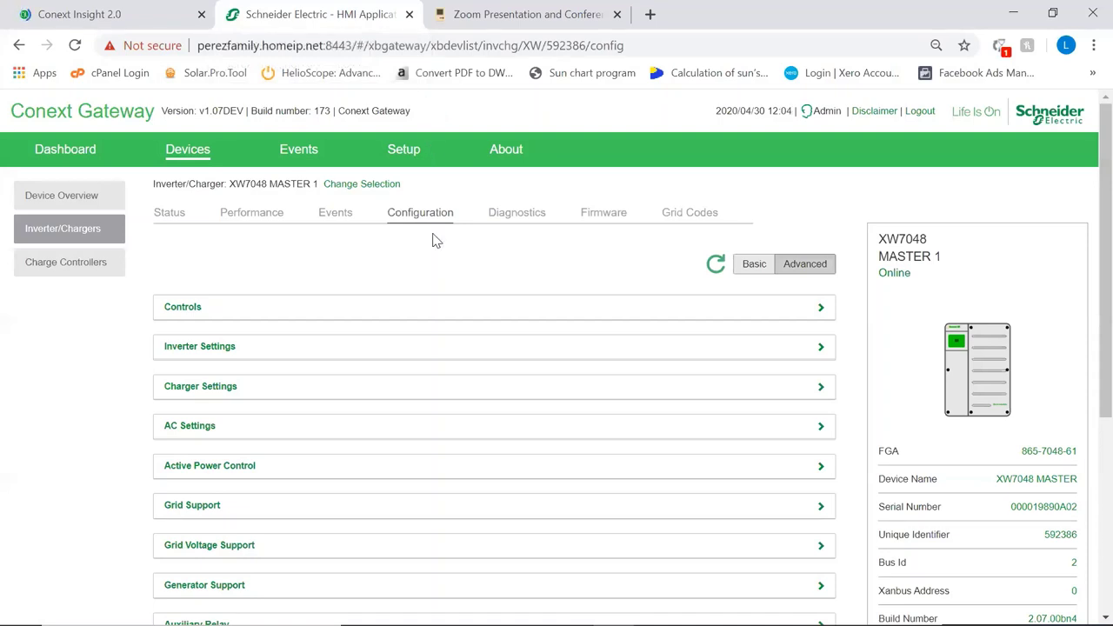
left_click(110, 201)
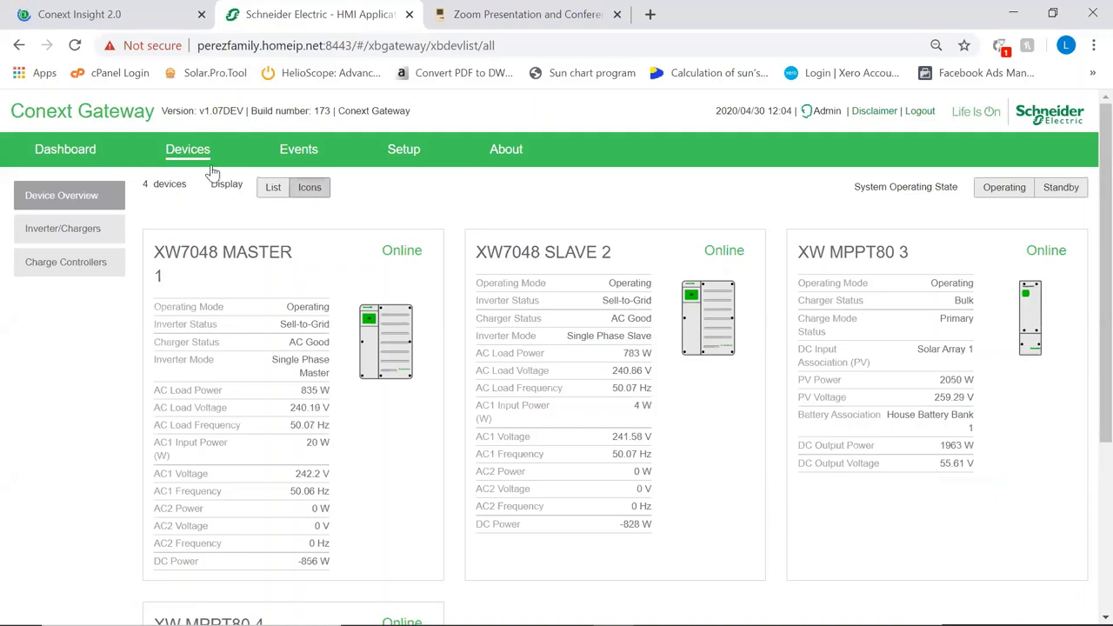
left_click(401, 163)
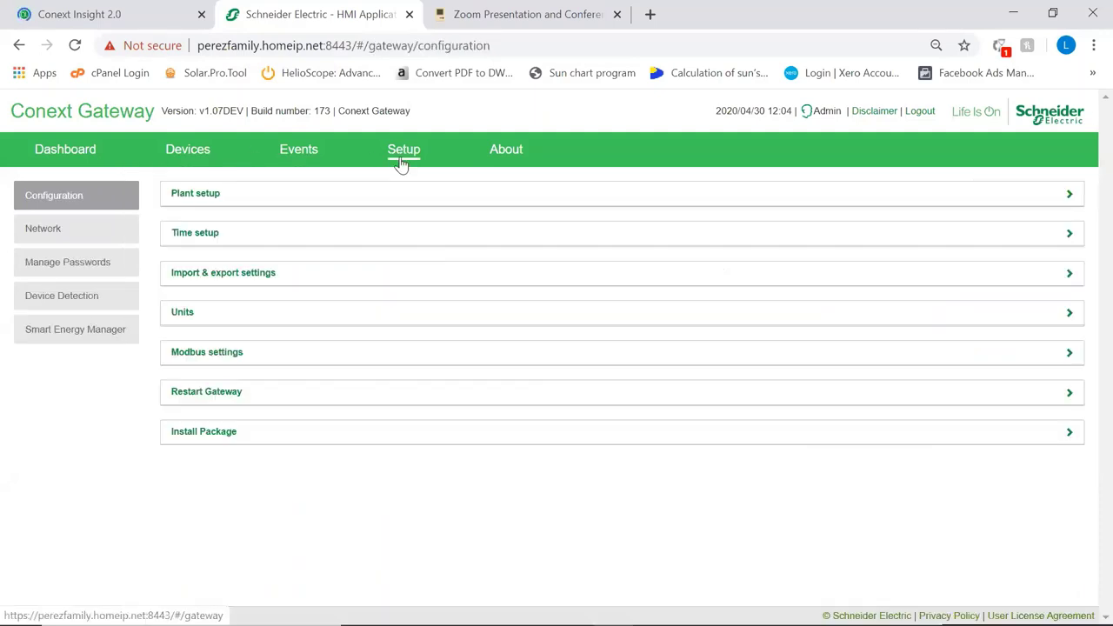
left_click(60, 229)
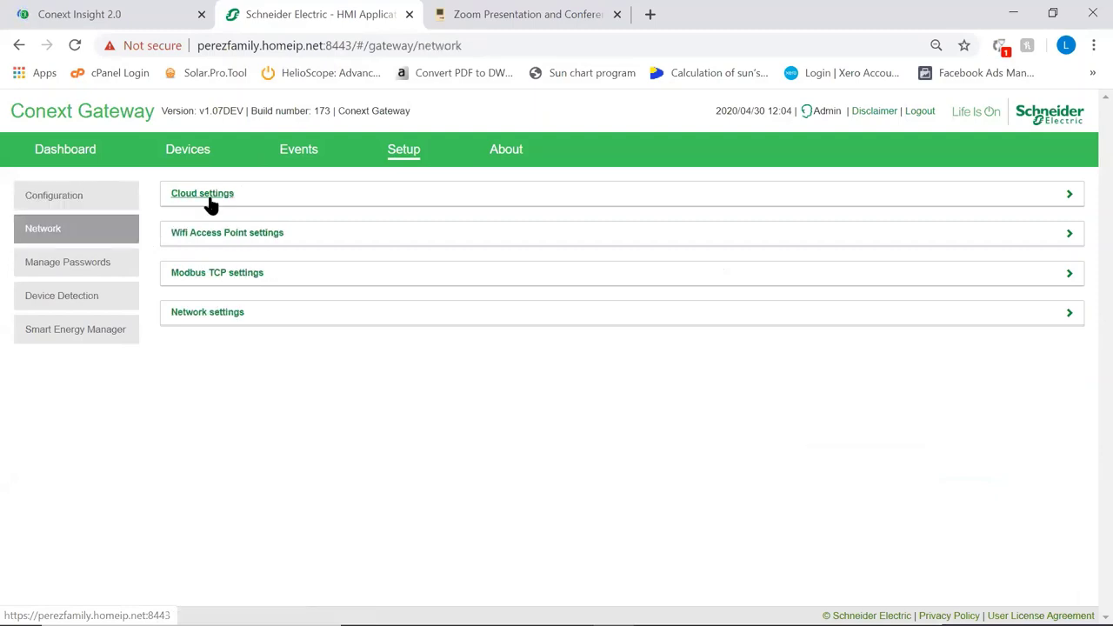
left_click(216, 240)
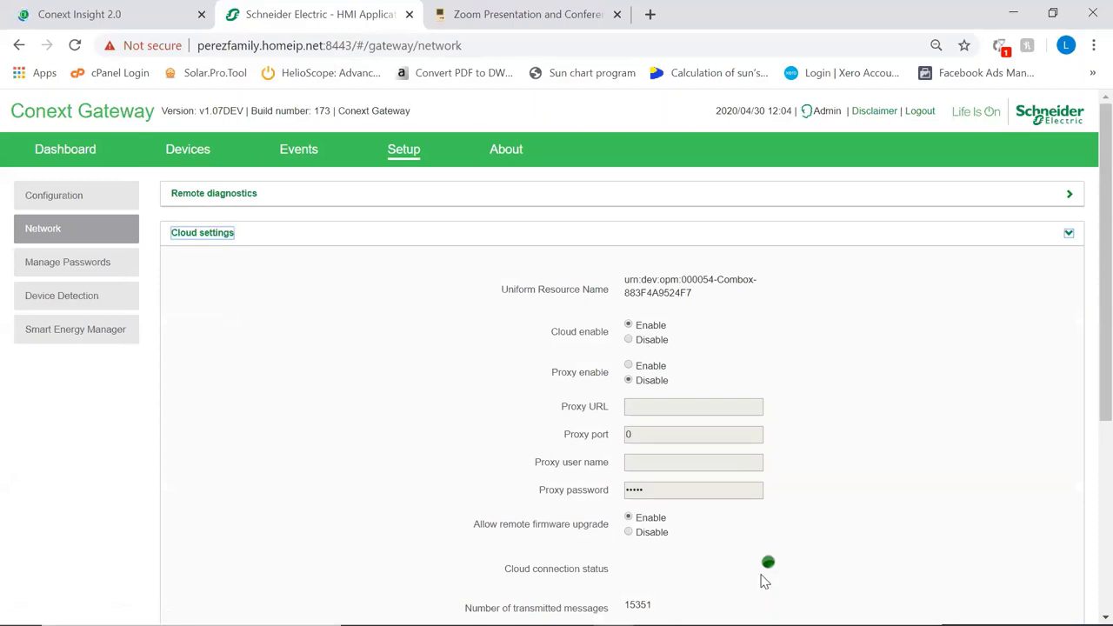
scroll(822, 474, "down", 2)
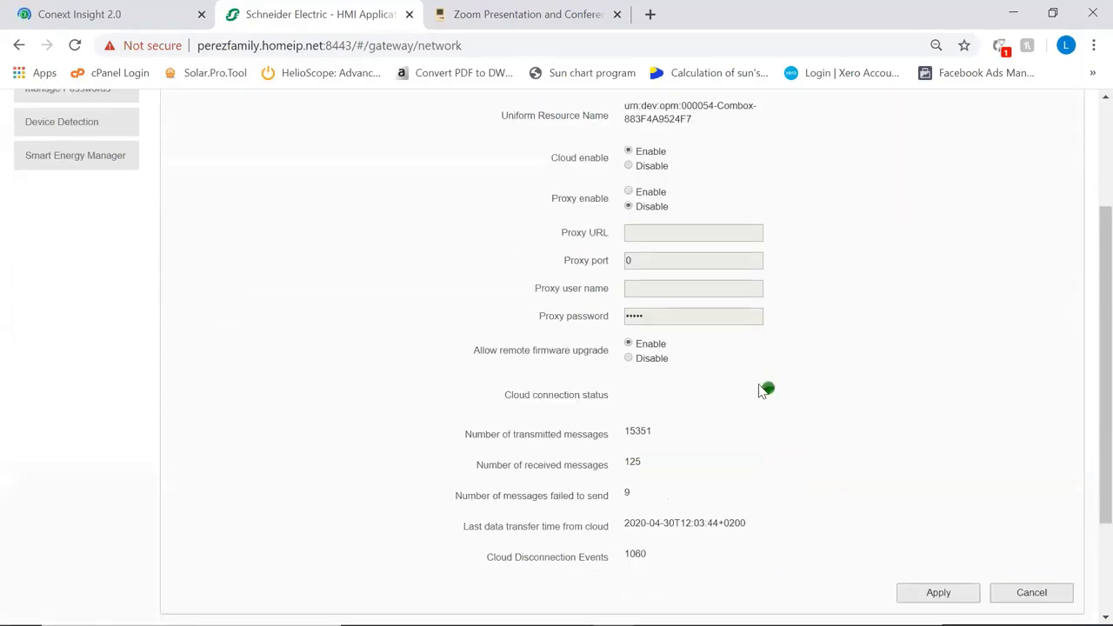
scroll(761, 394, "down", 2)
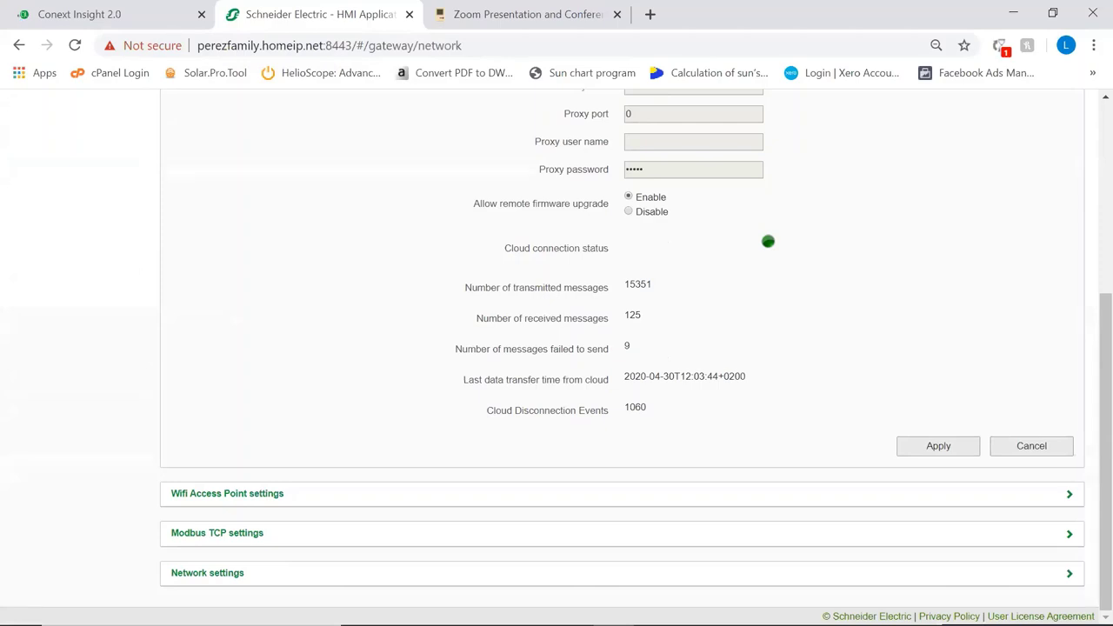
- Examine the gateway's Network settings for the Ethernet connection and its Modbus TCP settings
left_click(228, 576)
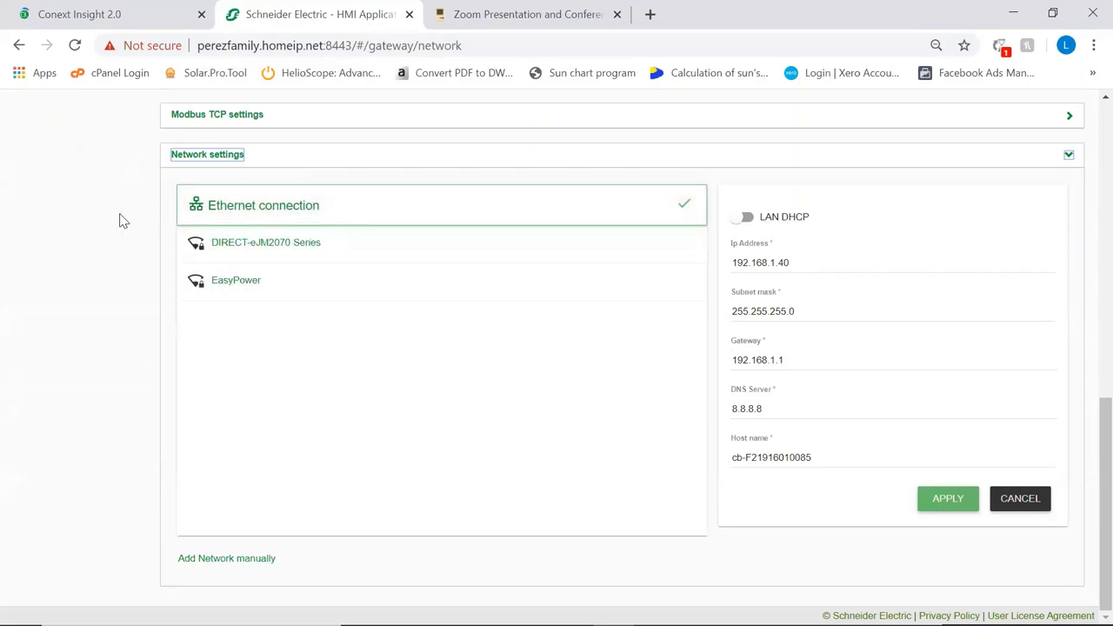
scroll(137, 217, "up", 1)
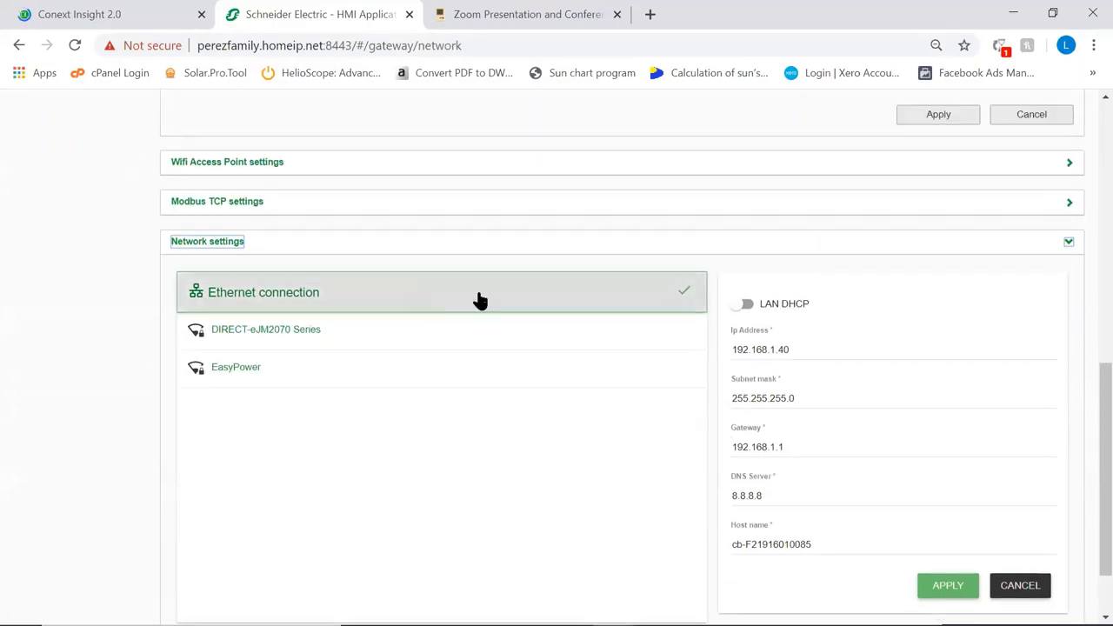
scroll(137, 310, "up", 2)
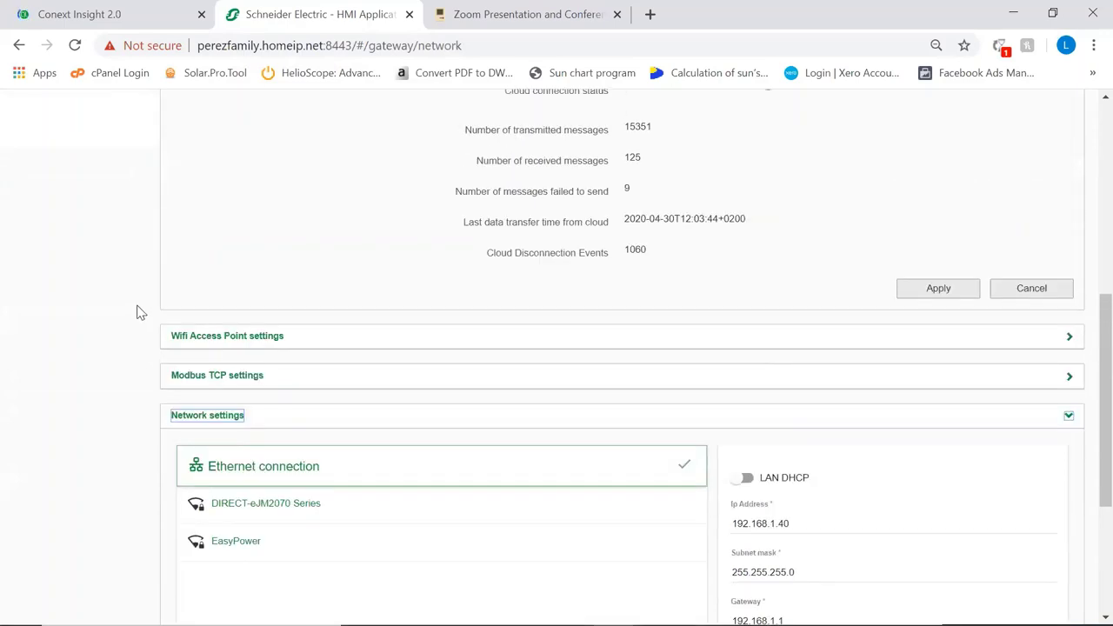
left_click(218, 379)
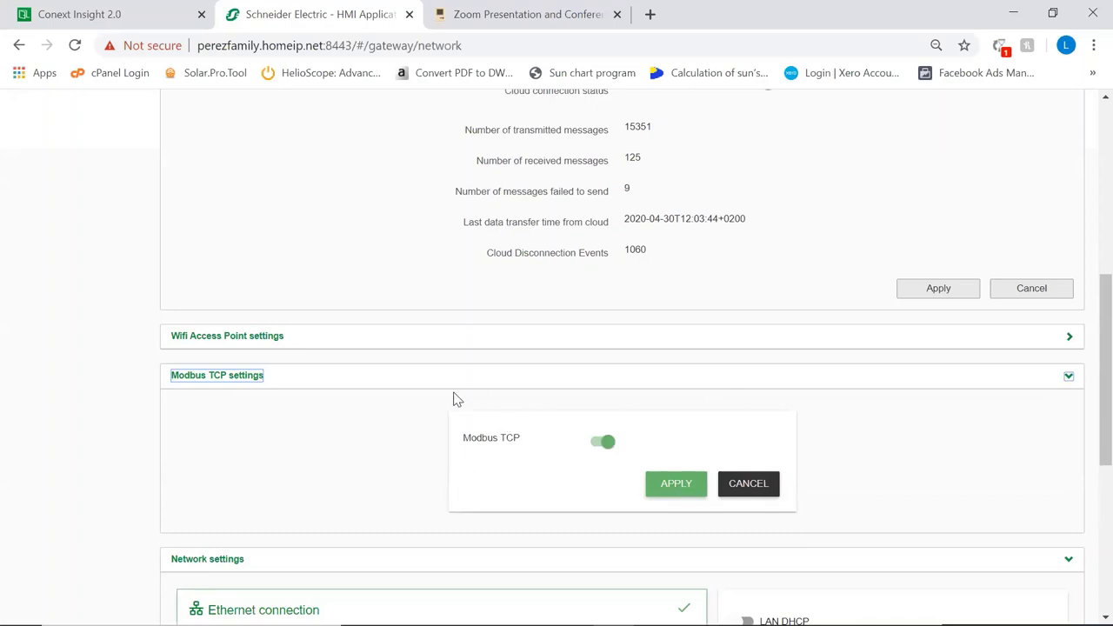
scroll(226, 348, "up", 6)
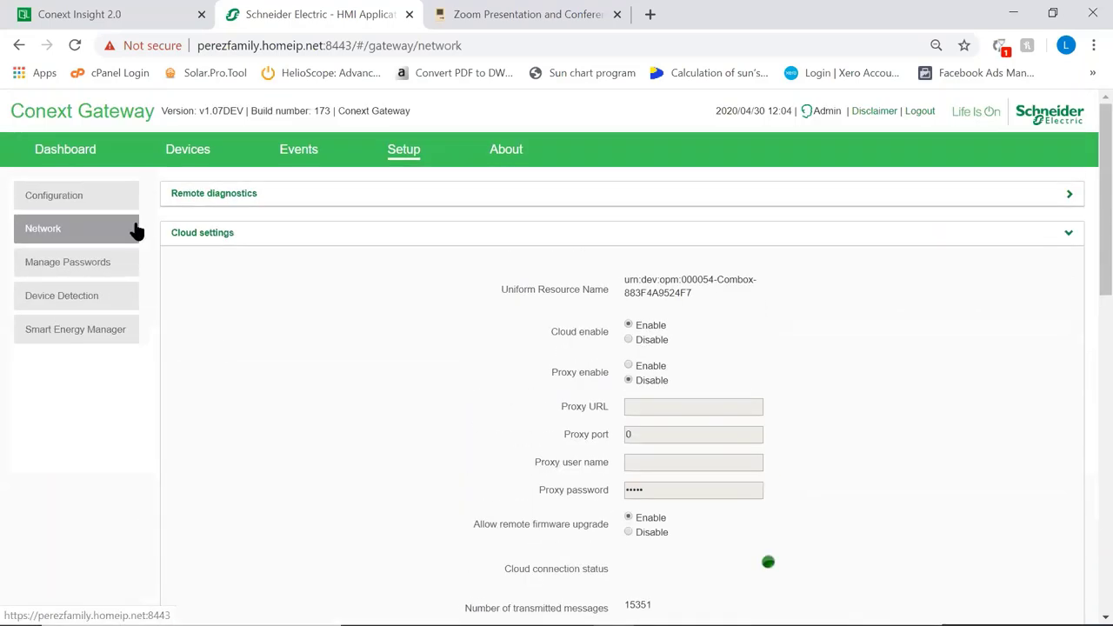
- Open the gateway's Change password form and examine the user accounts available for a password change
left_click(80, 261)
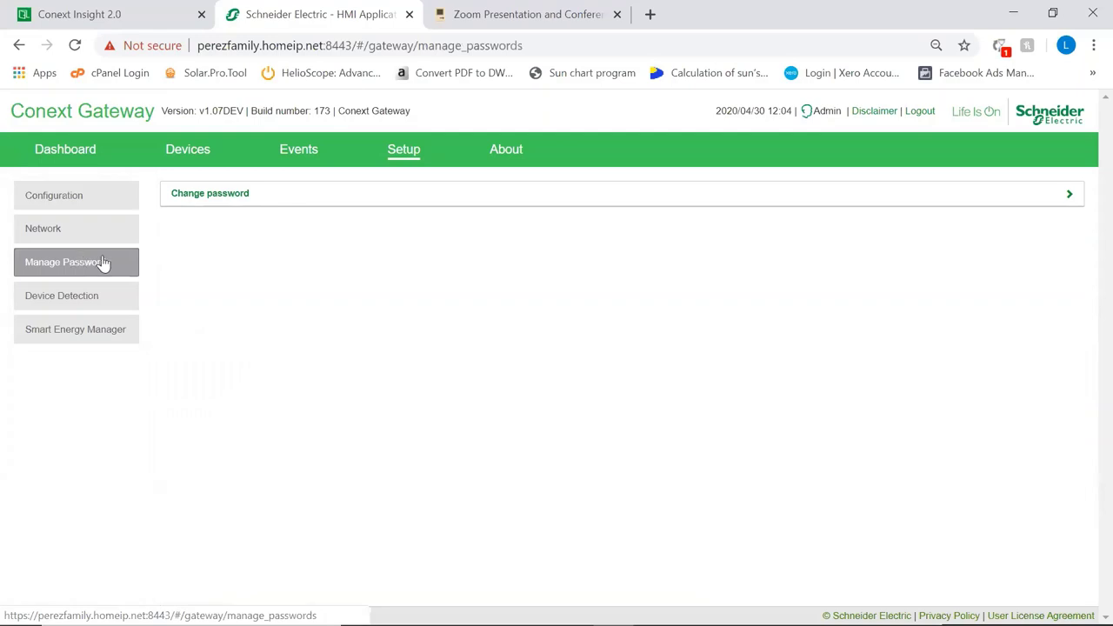
left_click(216, 199)
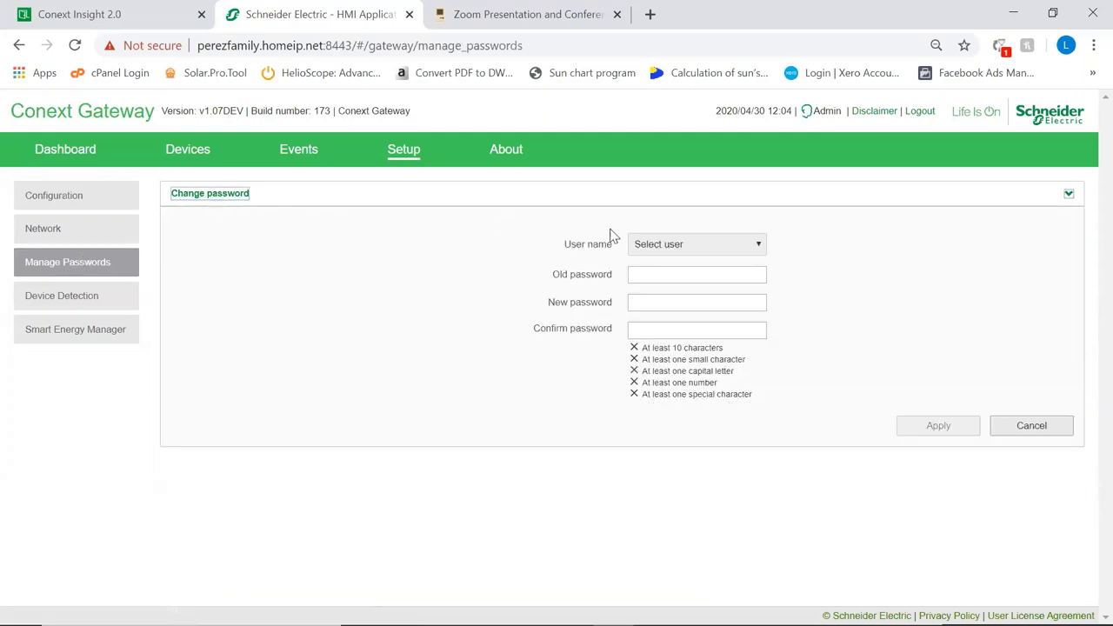
left_click(764, 247)
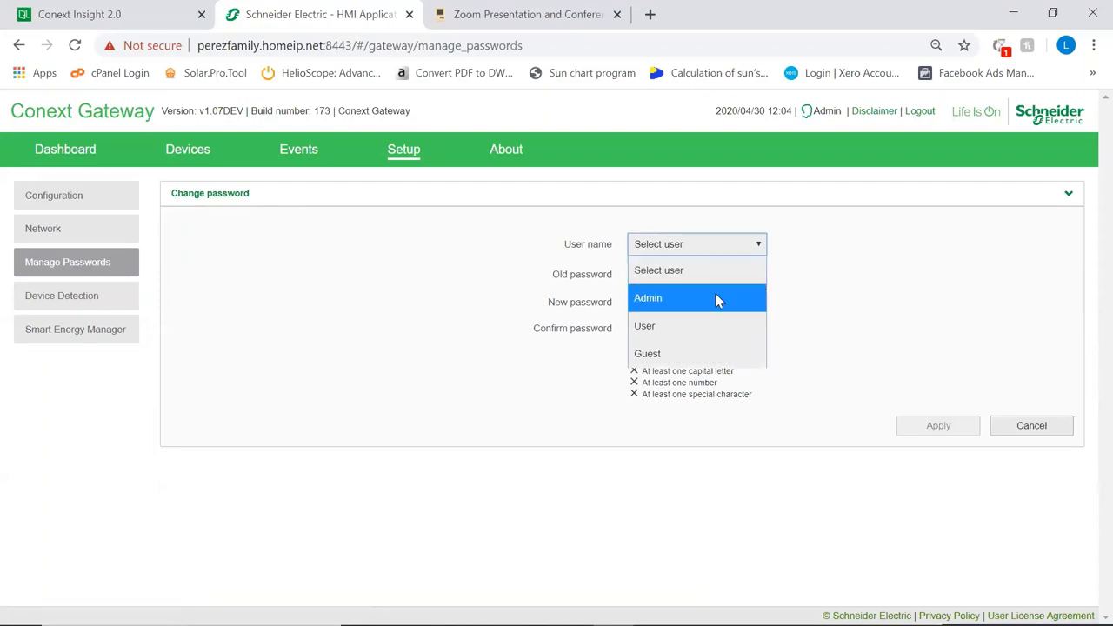
left_click(863, 290)
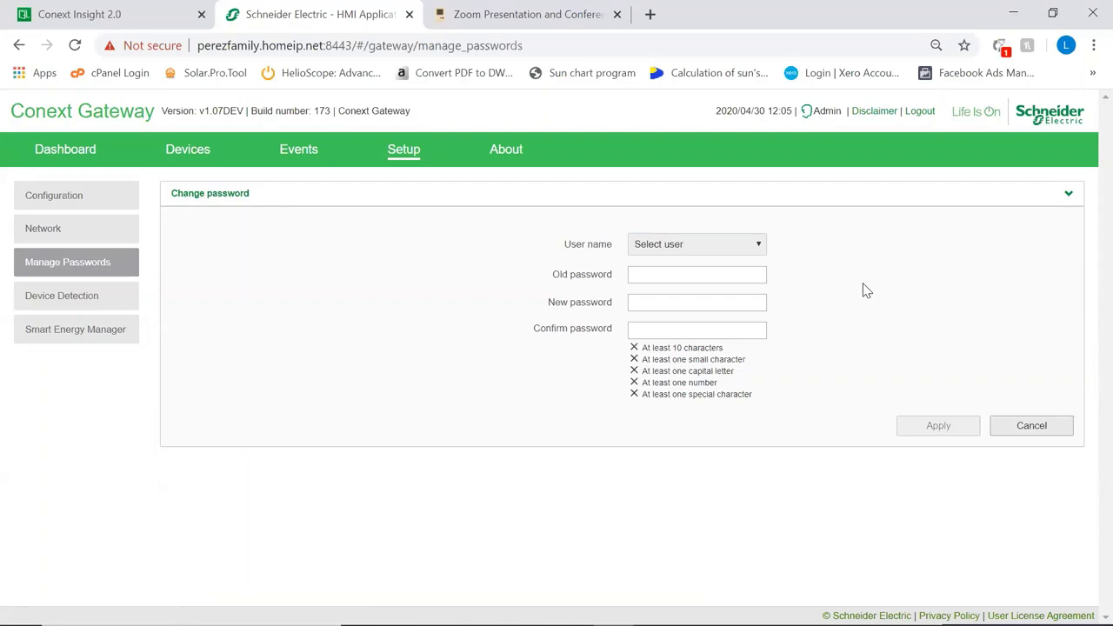
- Return to Conext Insight 2, expand all device groups of the Copper Leaf residence site, and open the first XW inverter's settings
left_click(131, 13)
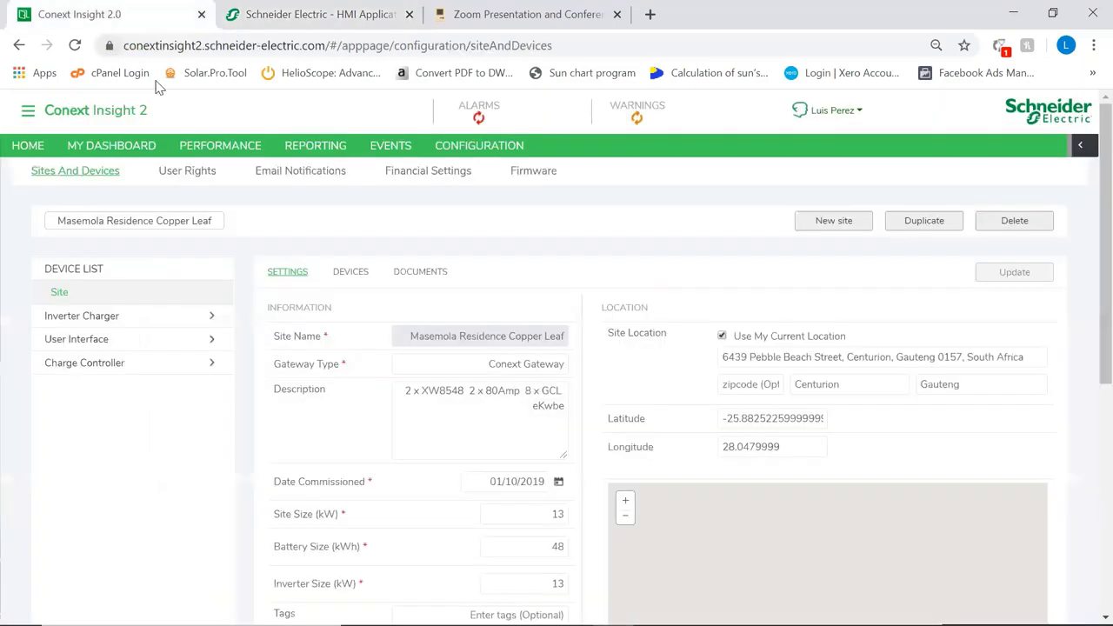
left_click(212, 318)
left_click(212, 388)
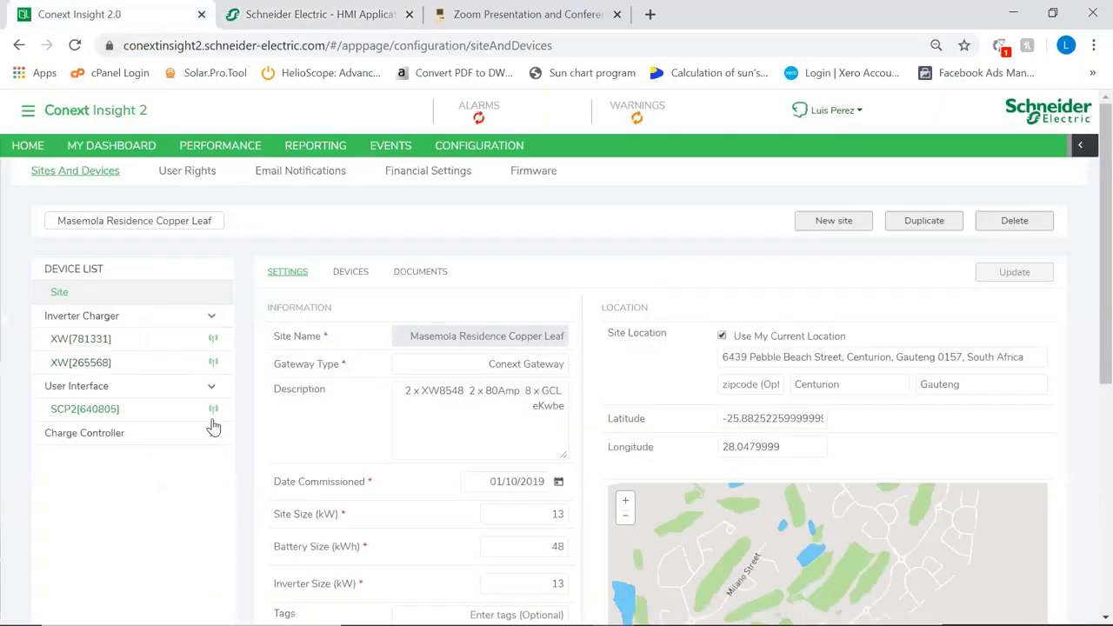
left_click(212, 429)
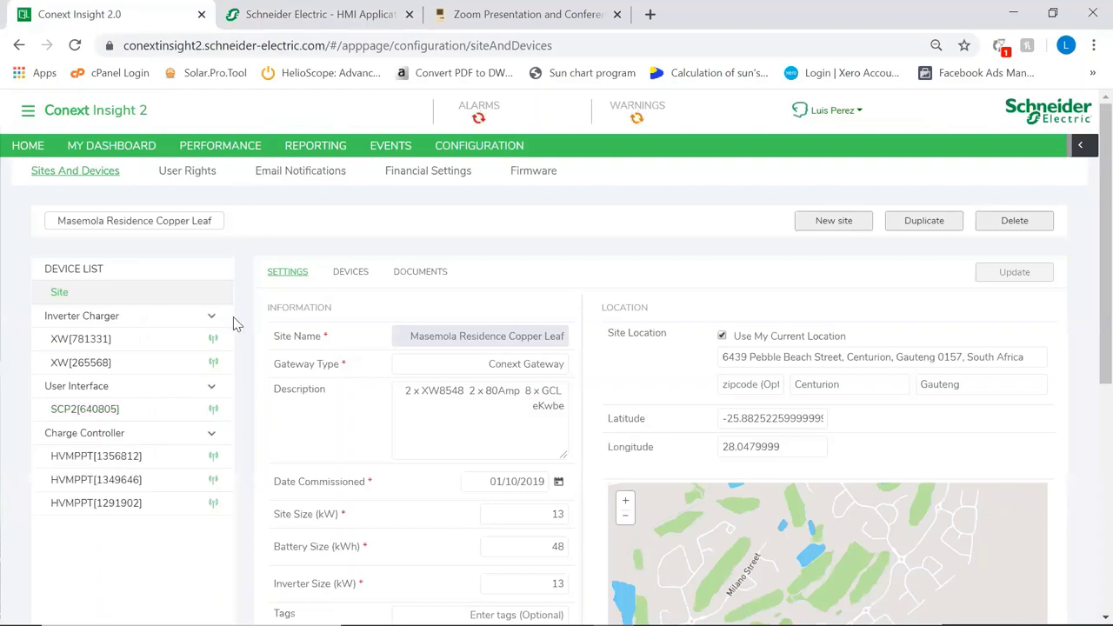
left_click(103, 342)
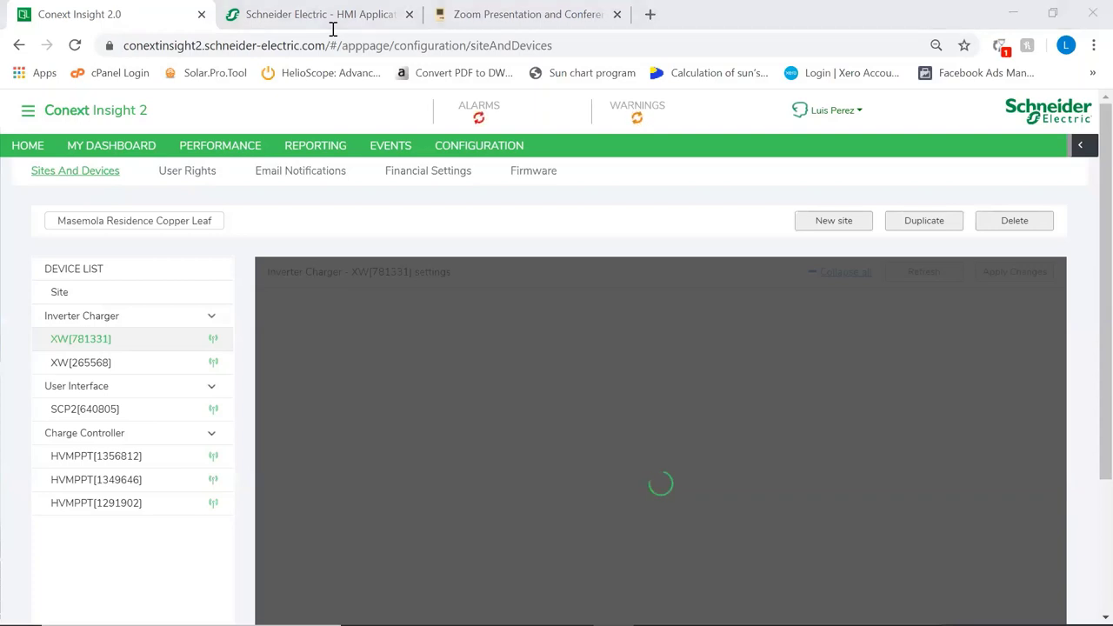
- Switch to the Conext Gateway and choose the User account in the Change password form
key("ctrl+Tab")
left_click(687, 244)
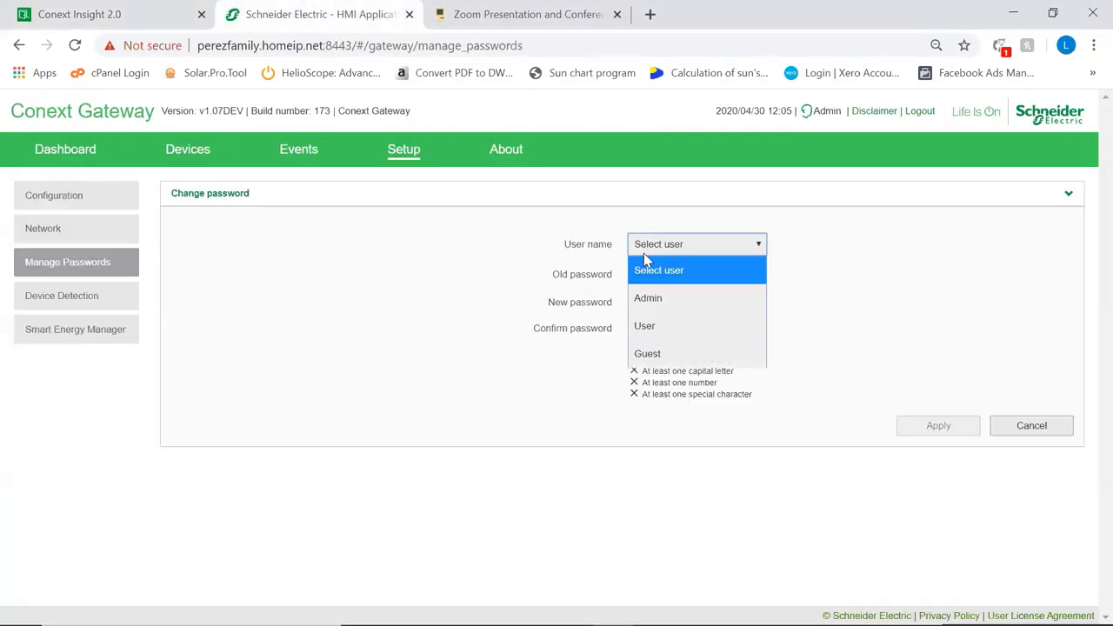
left_click(660, 324)
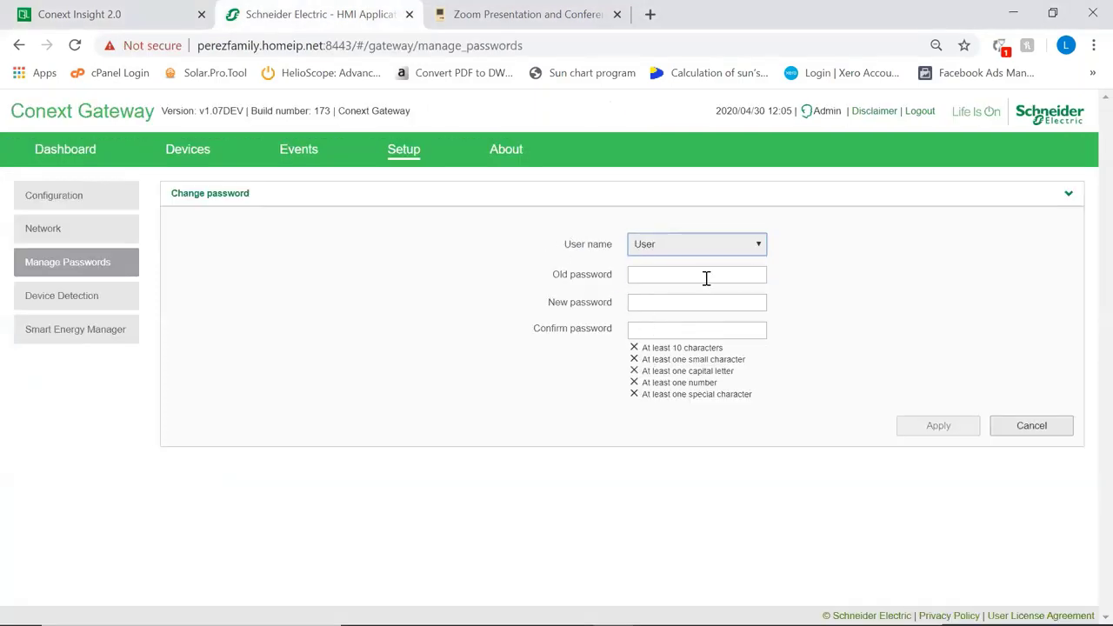
- Open the gateway's Power Flow dashboard, check the inverter settings loading in Conext Insight 2, and return to the power flow view
left_click(86, 149)
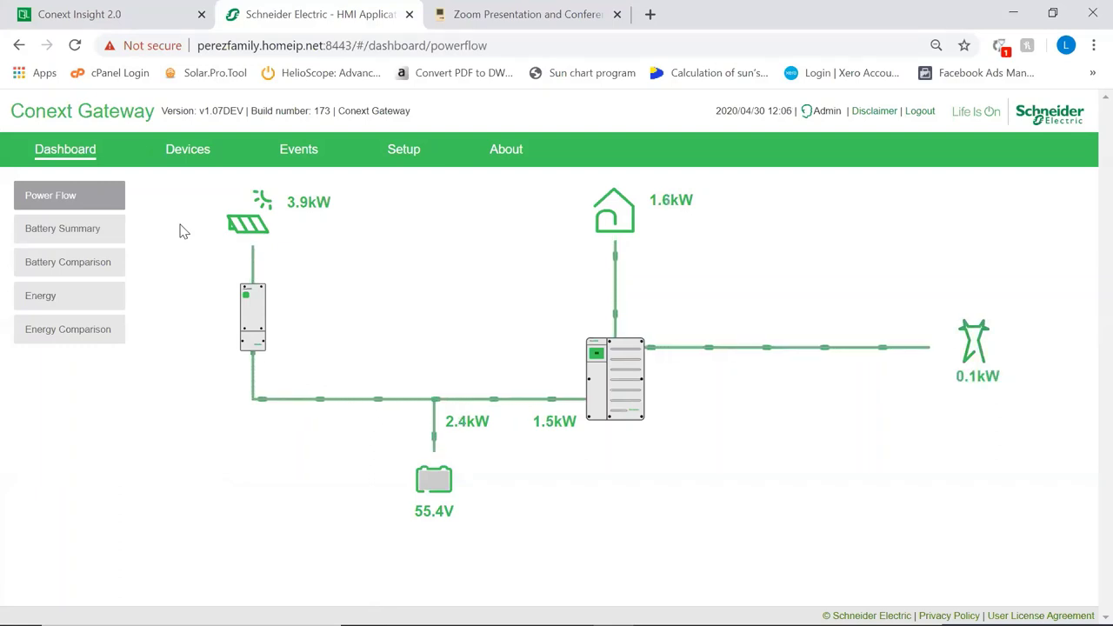
left_click(142, 9)
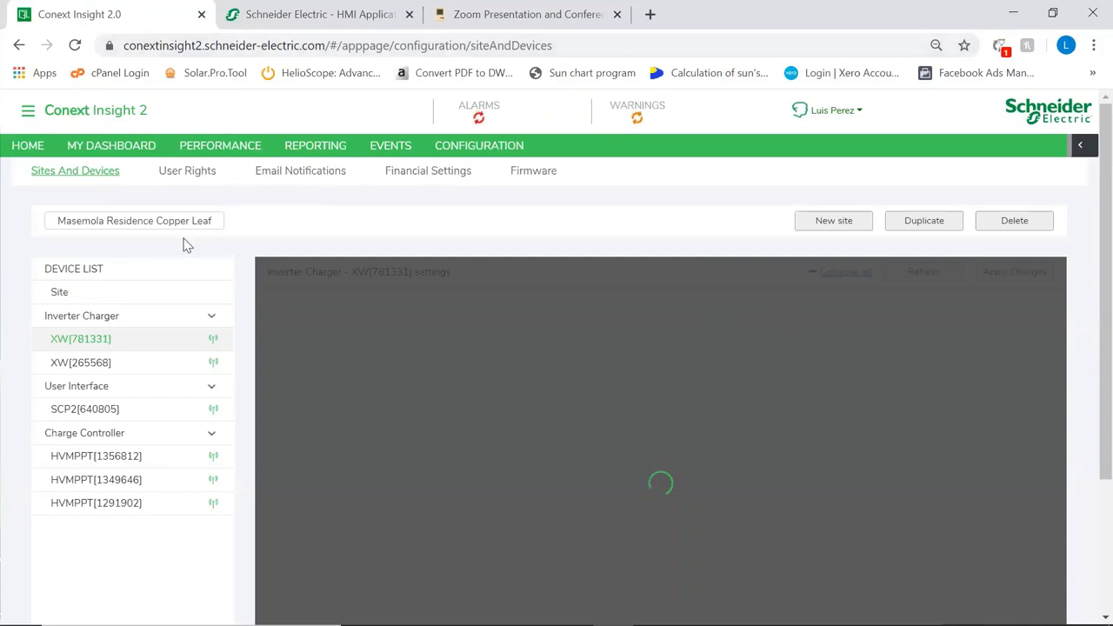
left_click(322, 14)
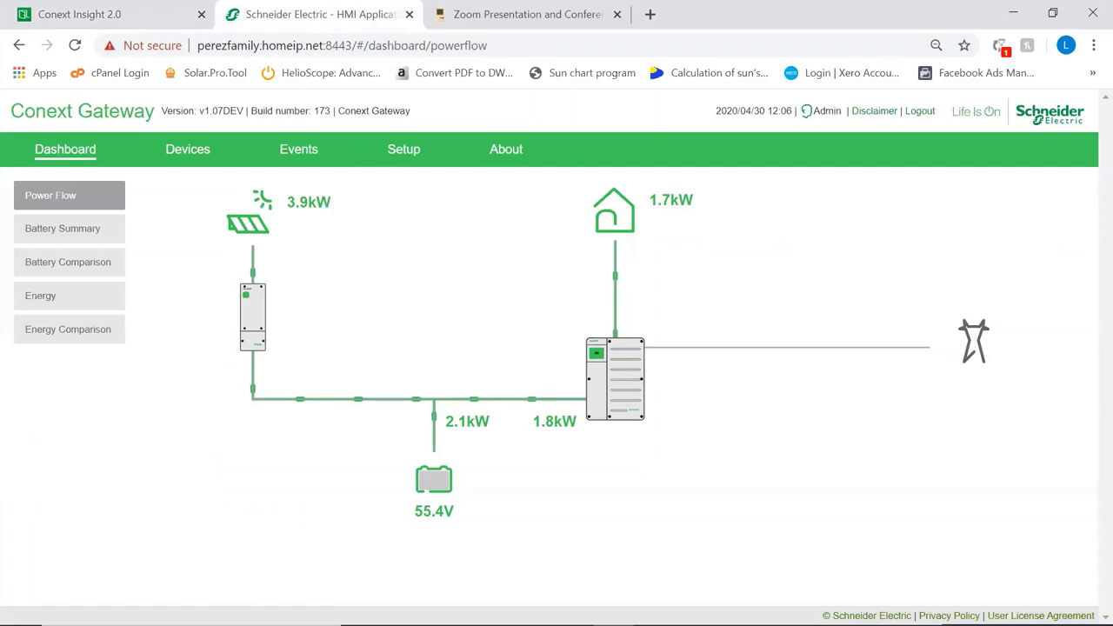